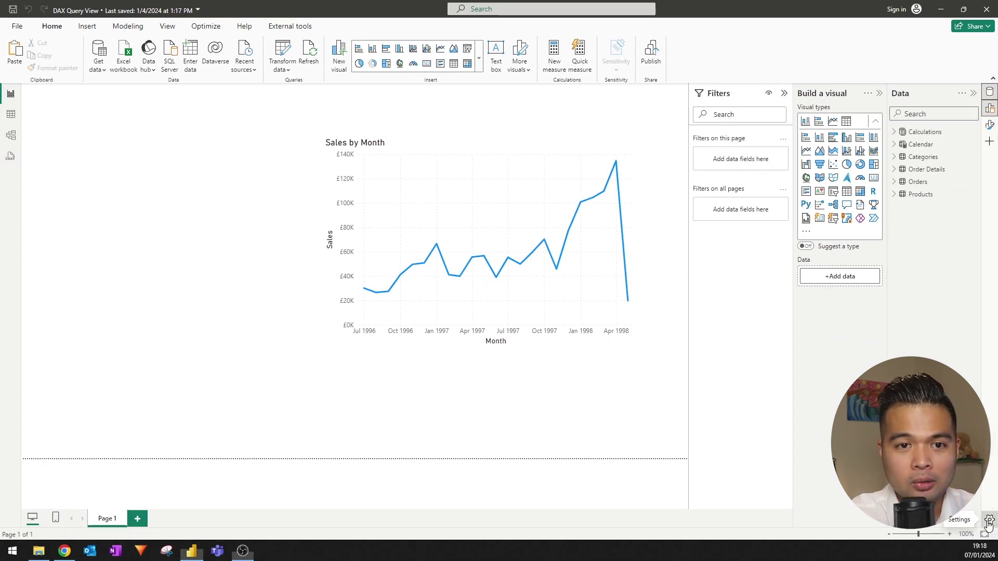
Step: Confirm the DAX query view preview feature is ticked in Options, then switch to DAX Query View
left_click(988, 521)
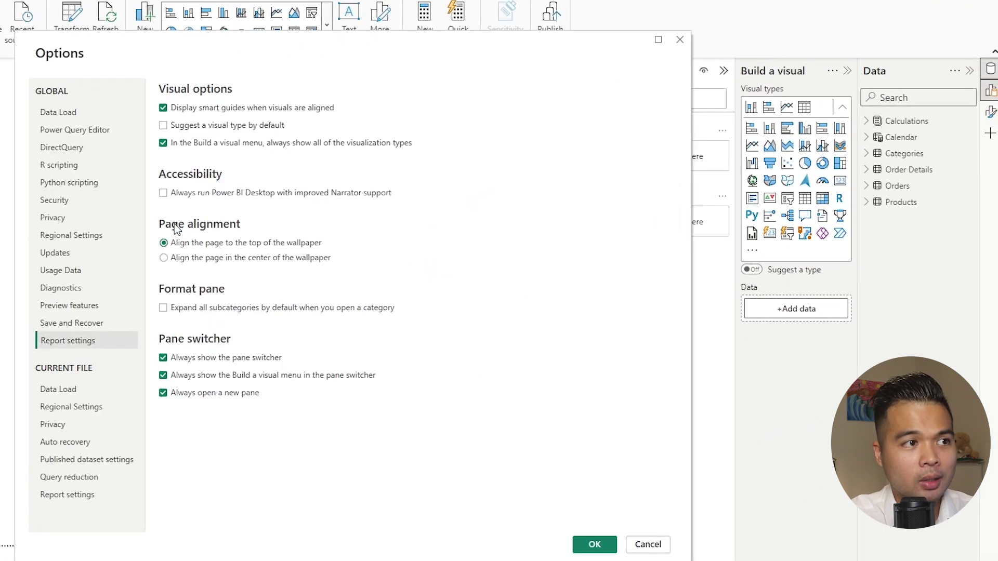
left_click(74, 306)
scroll(263, 421, "down", 1)
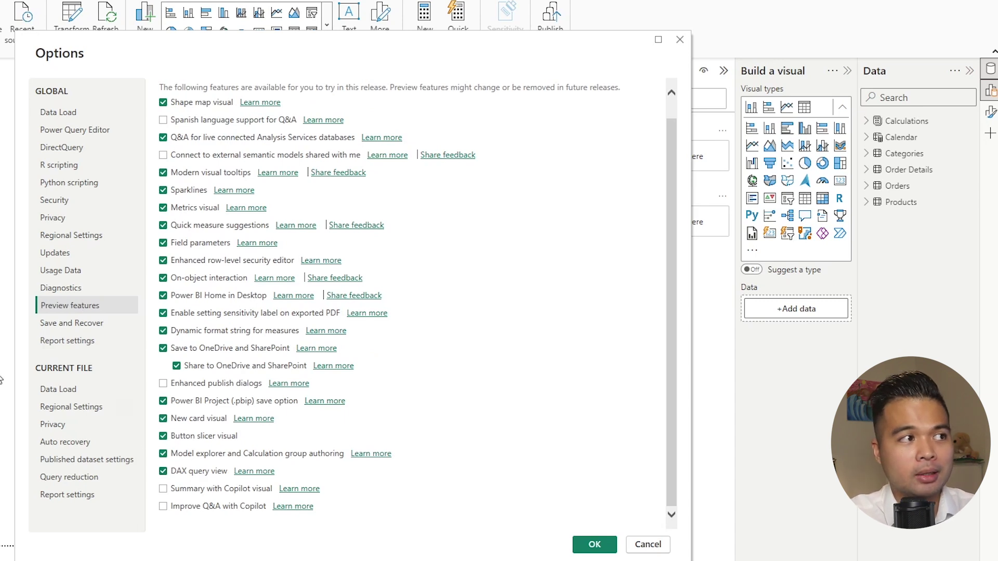
left_click(681, 40)
left_click(9, 156)
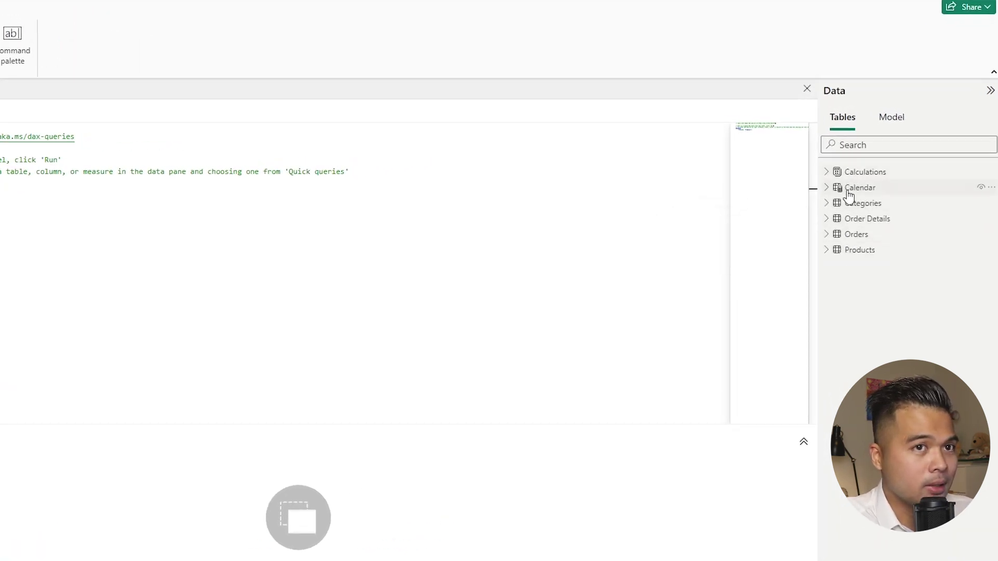
Step: Expand the Calendar and Calculations tables in the Data pane to reveal Target Delta
left_click(827, 187)
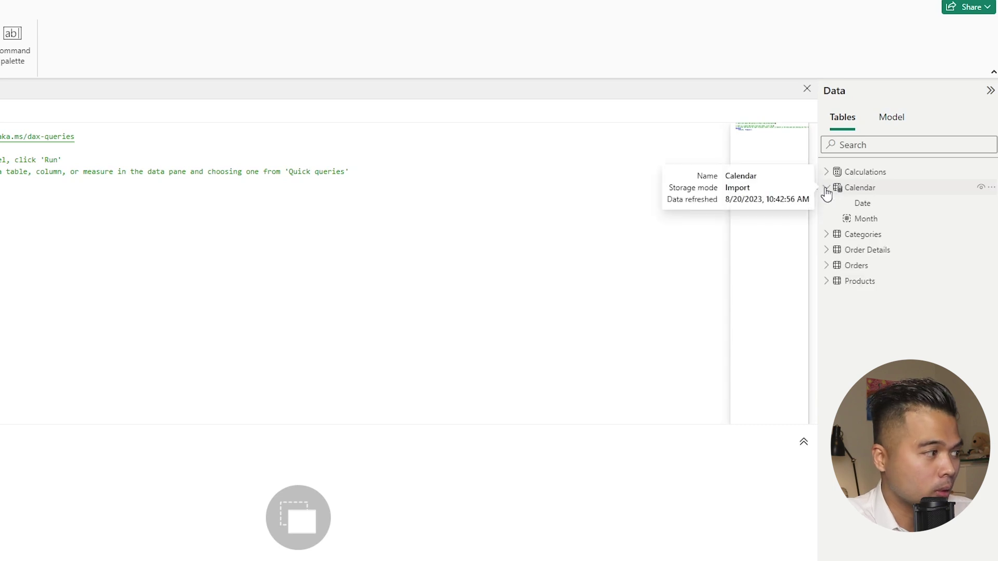
left_click(827, 171)
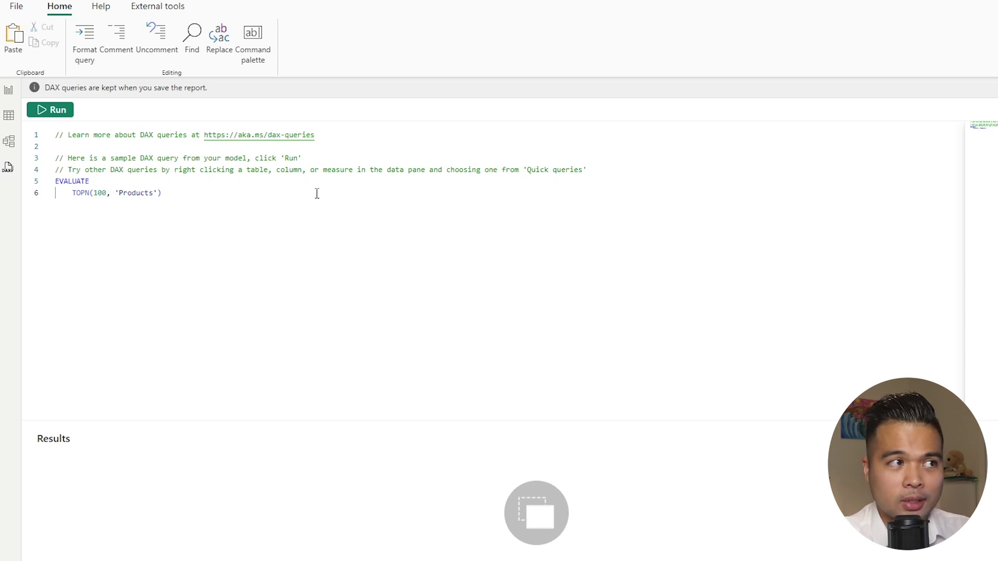
Step: Run the sample TOPN(100, 'Products') query and scroll through the returned product rows
left_click(55, 113)
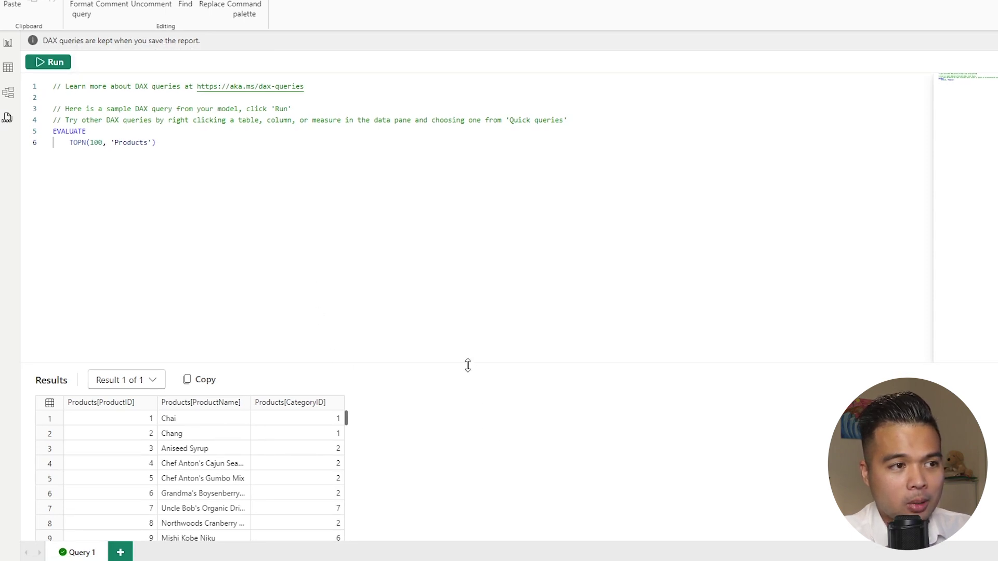
left_click_drag(468, 366, 485, 310)
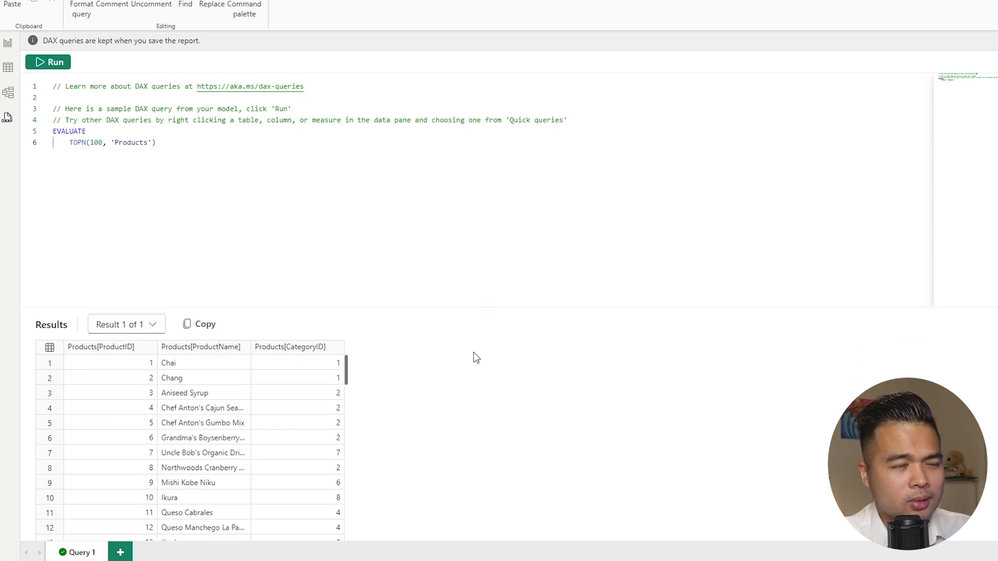
scroll(310, 465, "down", 1)
scroll(310, 466, "down", 13)
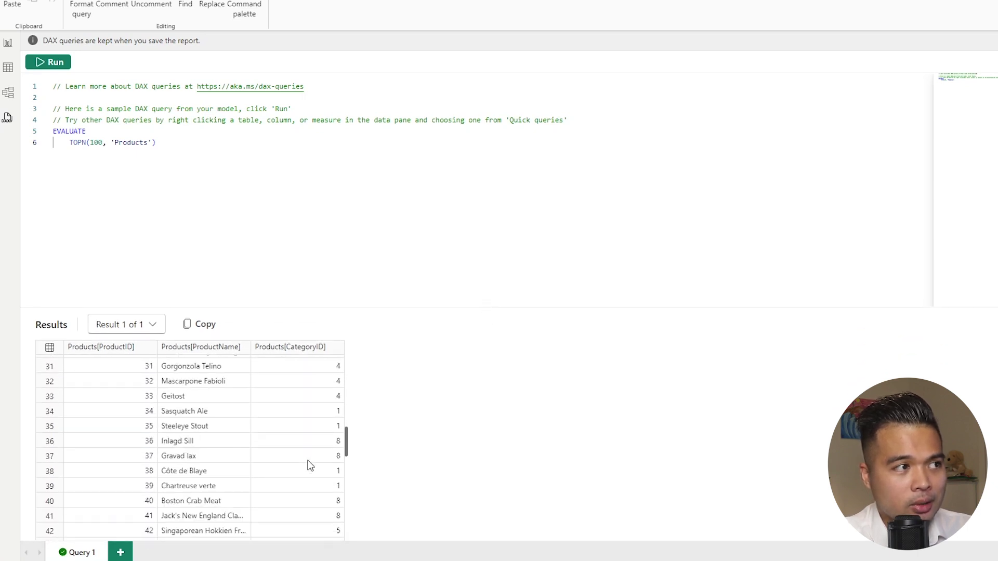
scroll(310, 465, "down", 8)
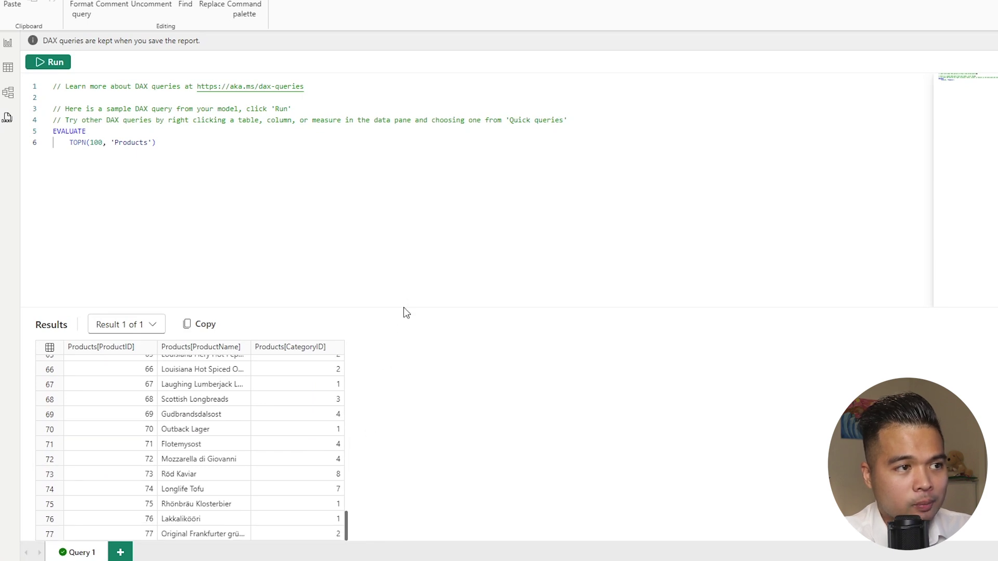
Step: Enlarge the results grid to browse the 77 rows, then select the TOPN expression on line 6
left_click_drag(406, 309, 407, 279)
scroll(196, 404, "up", 20)
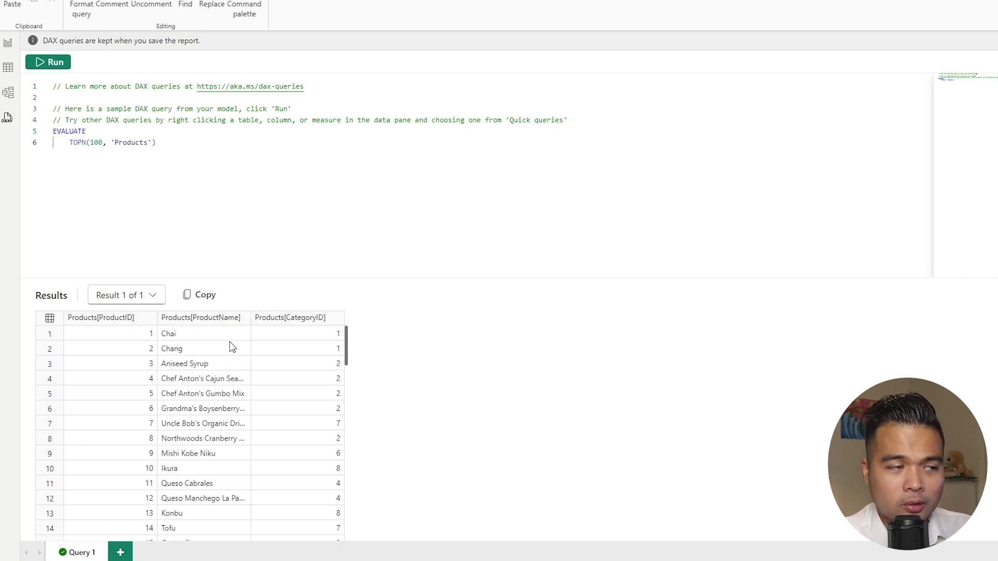
scroll(270, 348, "down", 20)
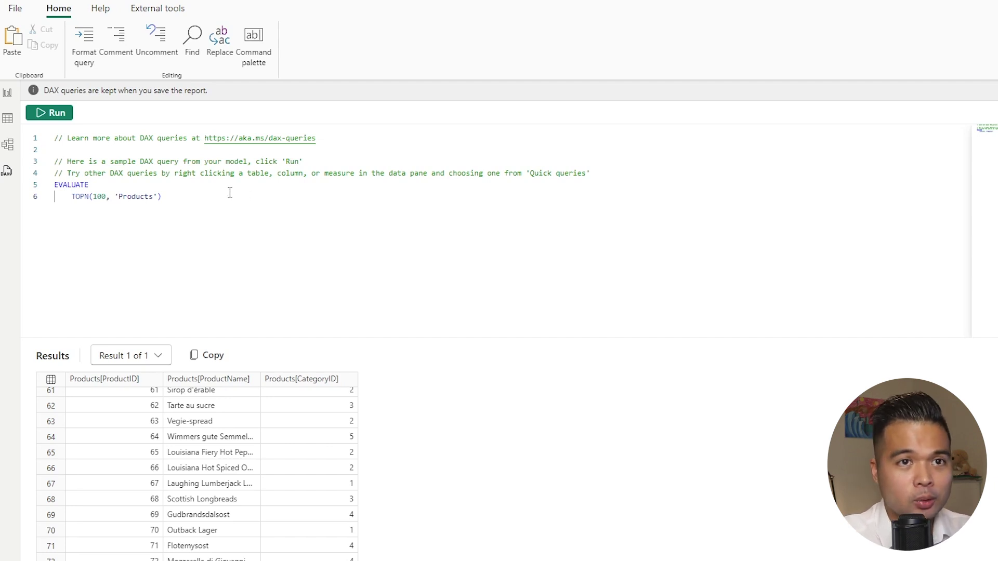
left_click_drag(230, 192, 71, 196)
key("ctrl+c")
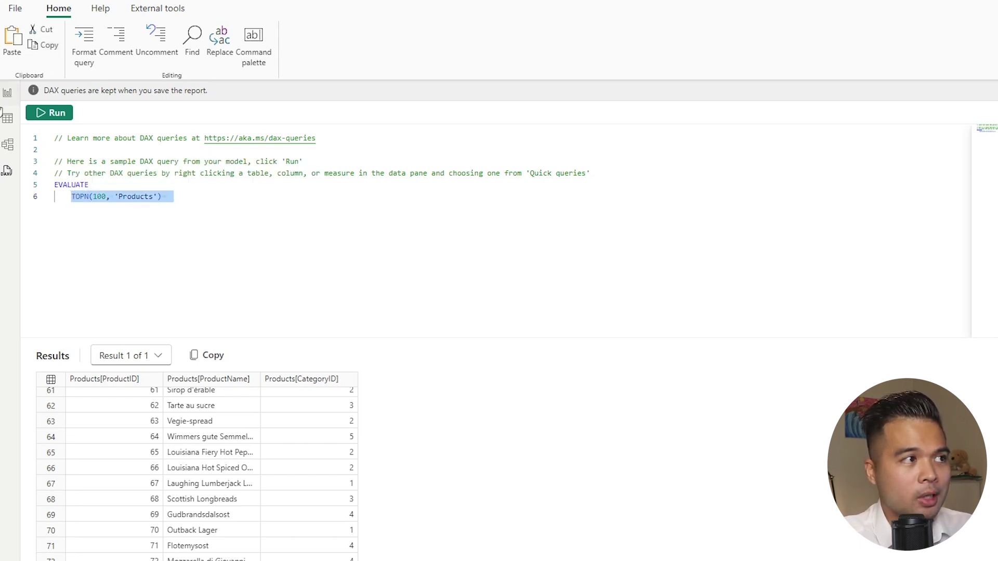
Step: In Table view, create a calculated table Test = TOPN(100, 'Products')
left_click(11, 119)
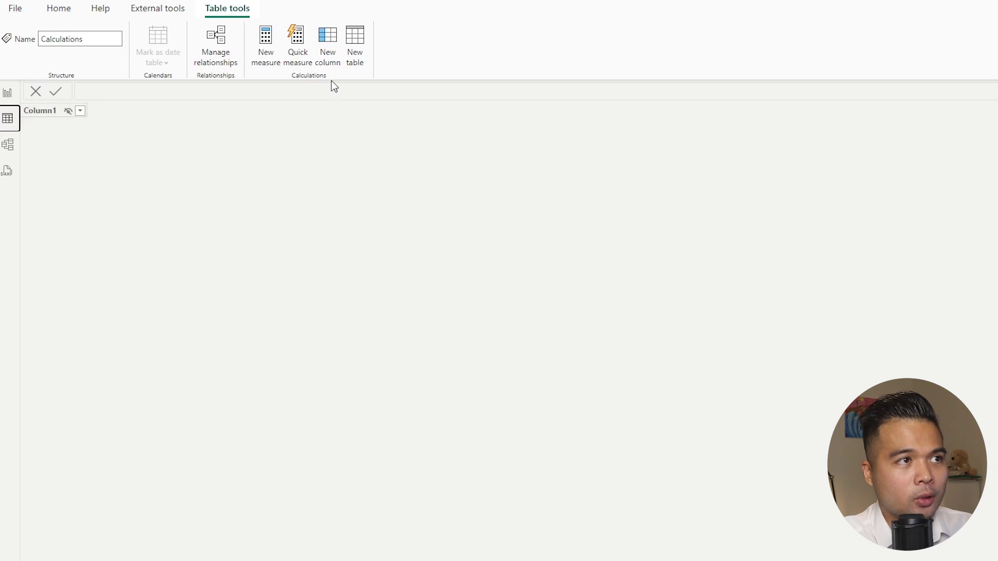
left_click(355, 52)
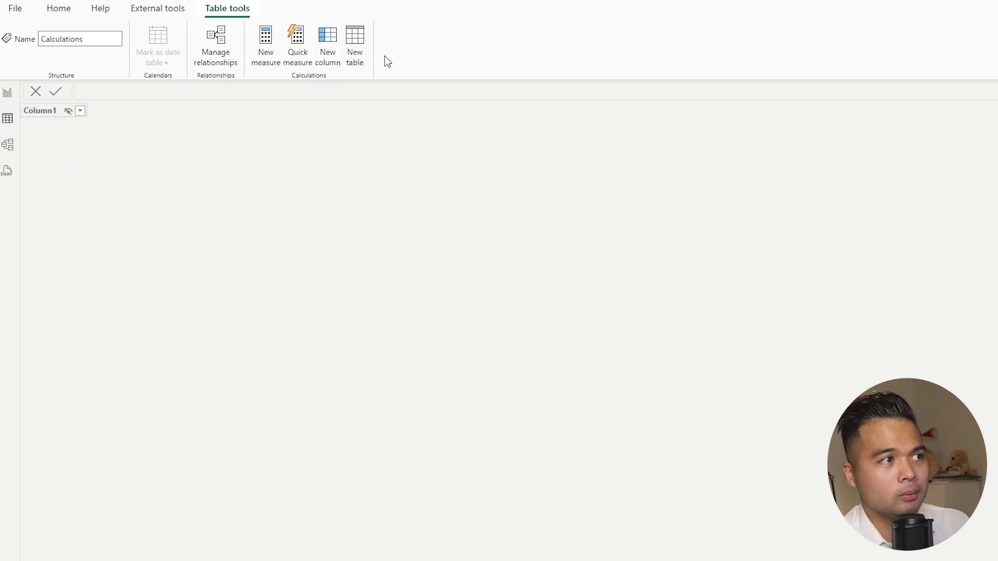
type("Test =")
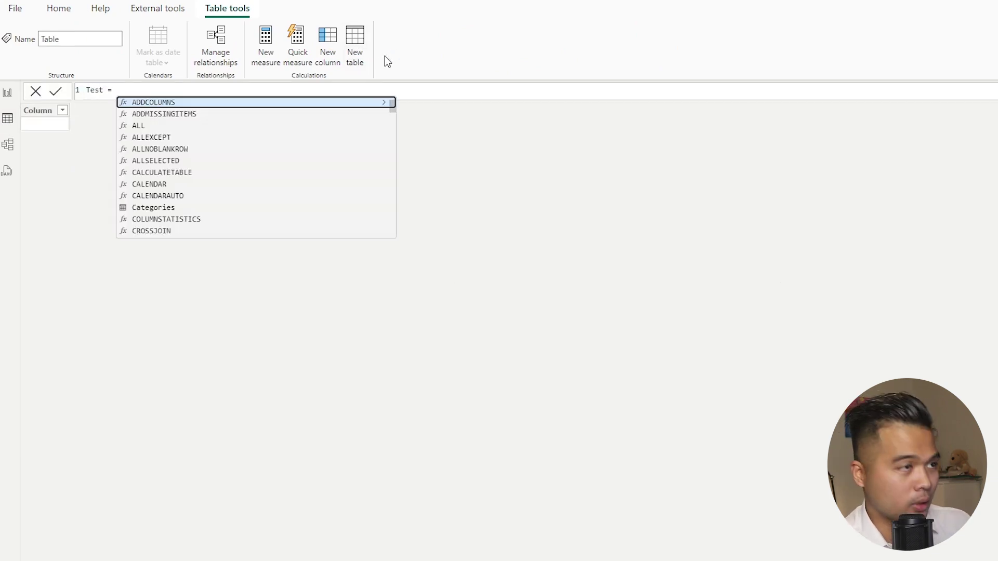
key("ctrl+v")
key("BackSpace")
key("BackSpace")
key("BackSpace")
key("BackSpace")
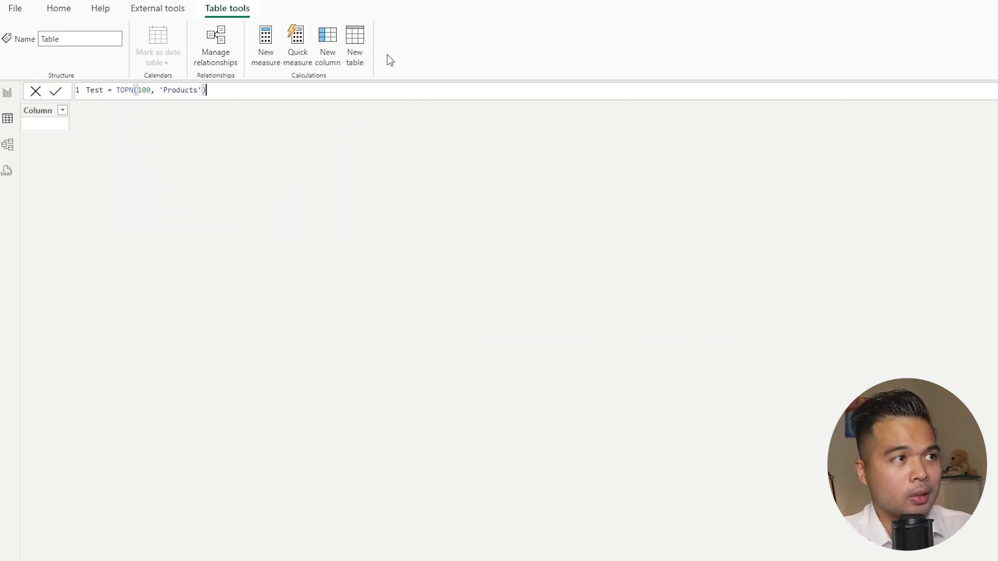
key("Return")
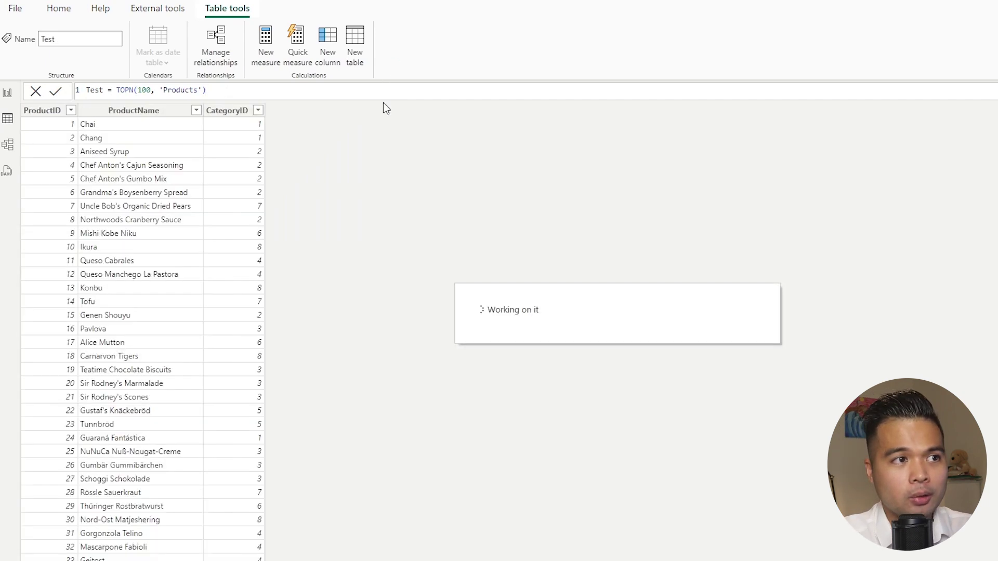
Step: Inspect the new Test table's ProductName column, then return to DAX Query View
left_click(134, 224)
scroll(161, 236, "down", 13)
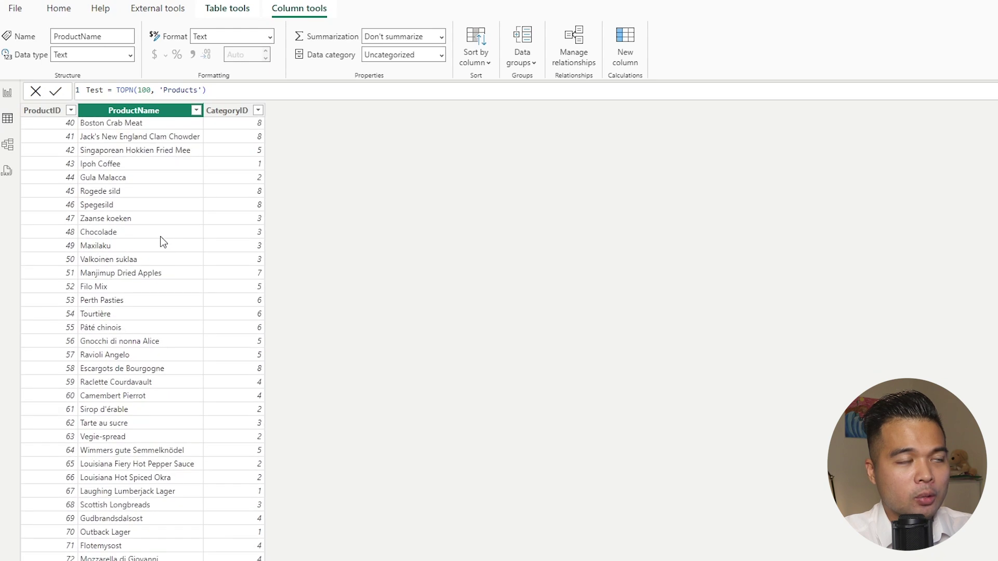
scroll(161, 236, "up", 10)
scroll(161, 236, "up", 5)
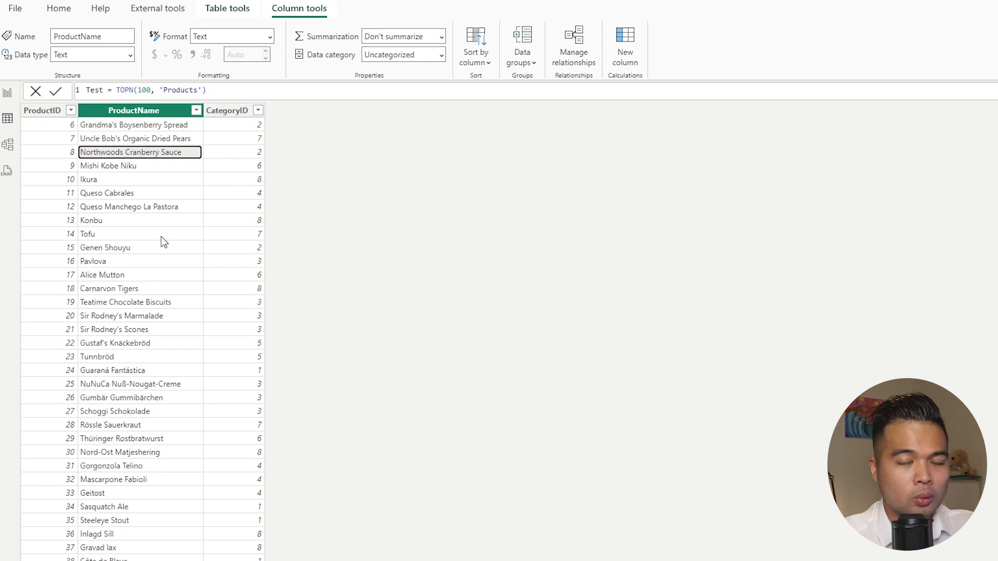
left_click(7, 172)
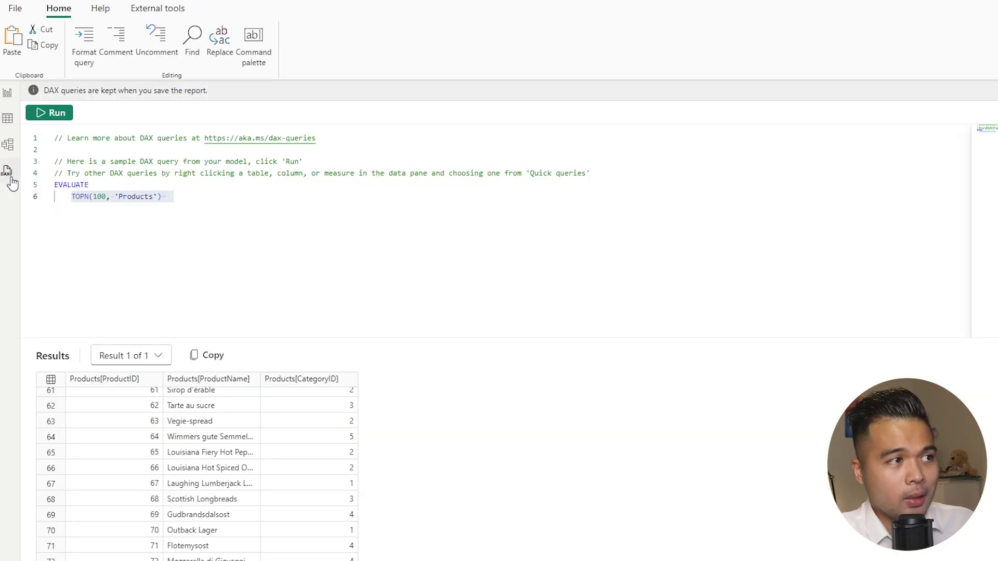
Step: Deselect the query and apply Format query, splitting the TOPN arguments onto eight indented lines
left_click(205, 201)
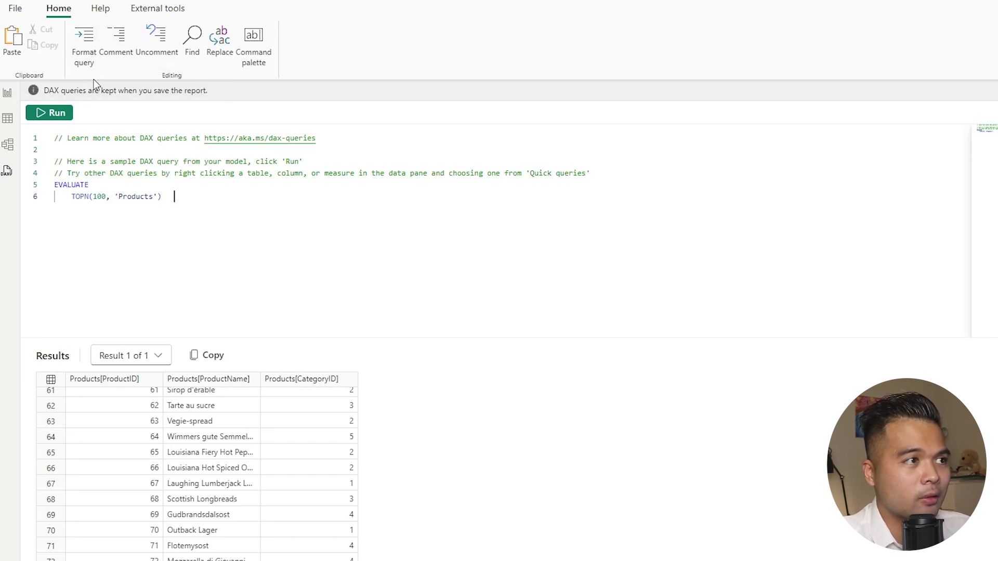
left_click(92, 46)
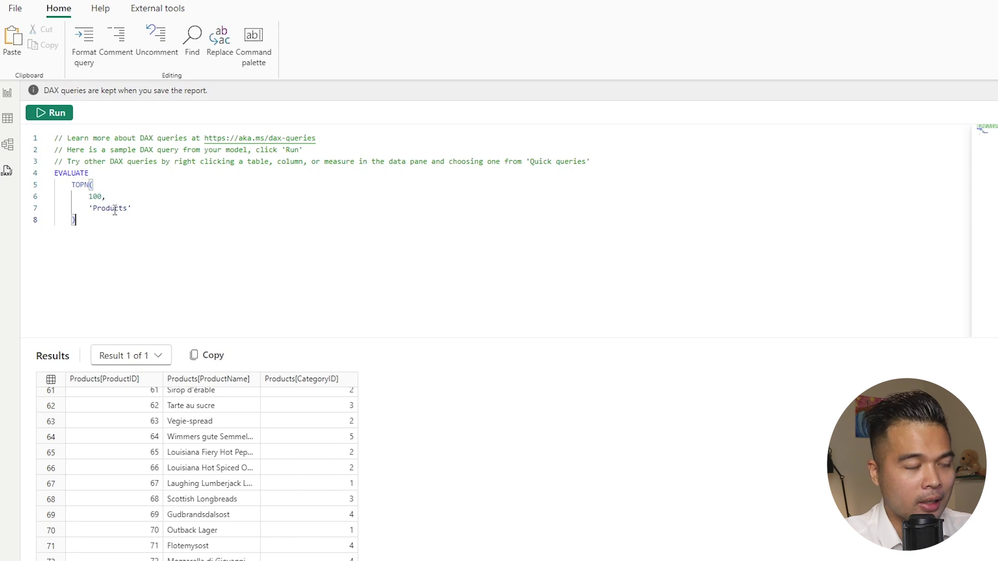
Step: Comment and uncomment the query lines, leaving the EVALUATE query active, then open Find
left_click(115, 48)
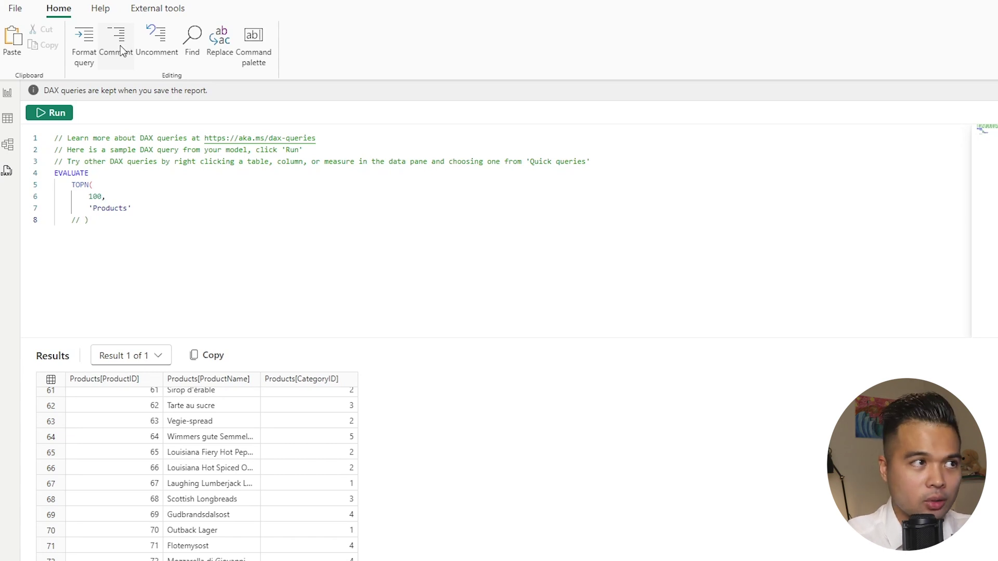
left_click(157, 48)
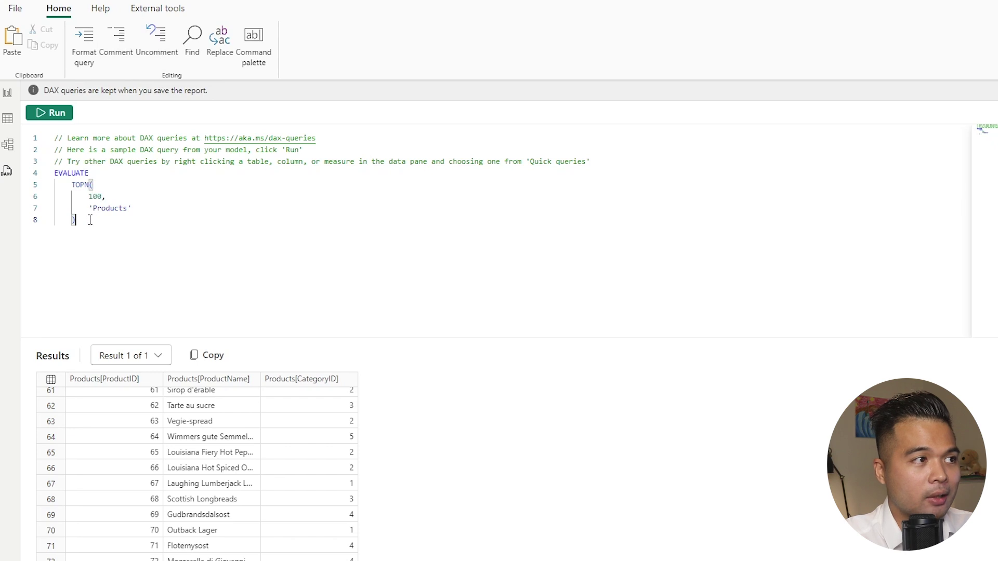
left_click_drag(90, 220, 53, 173)
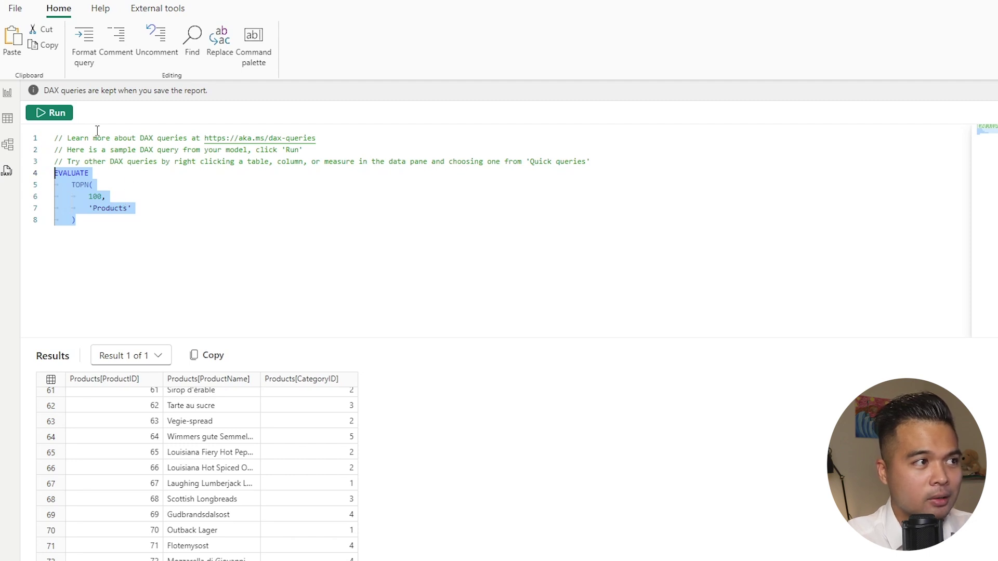
left_click(118, 44)
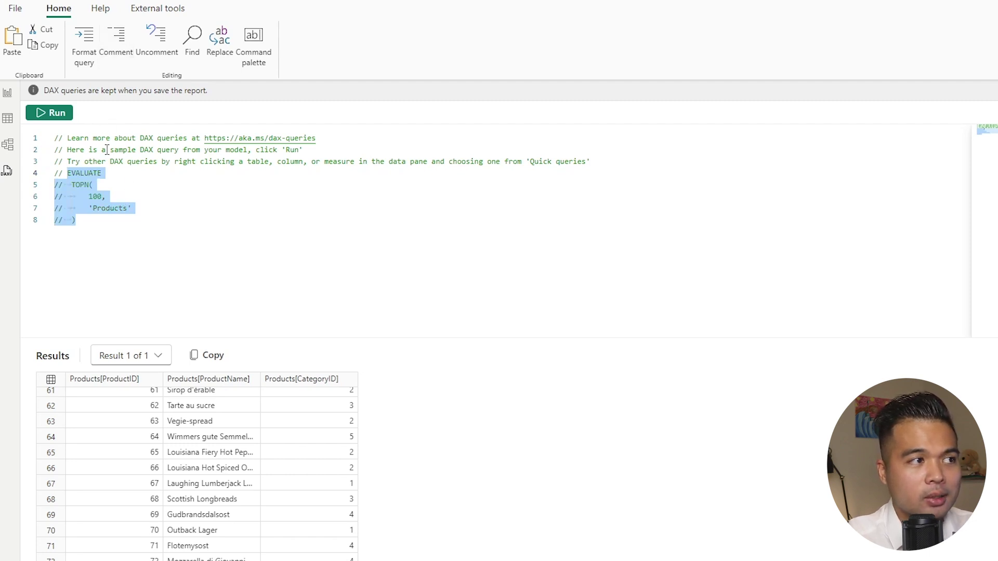
left_click(157, 47)
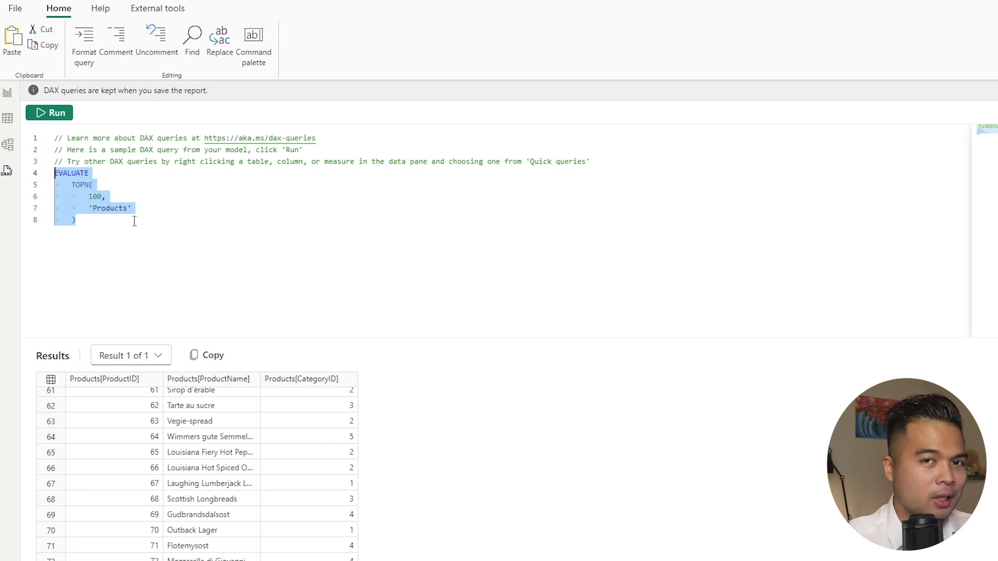
left_click(185, 200)
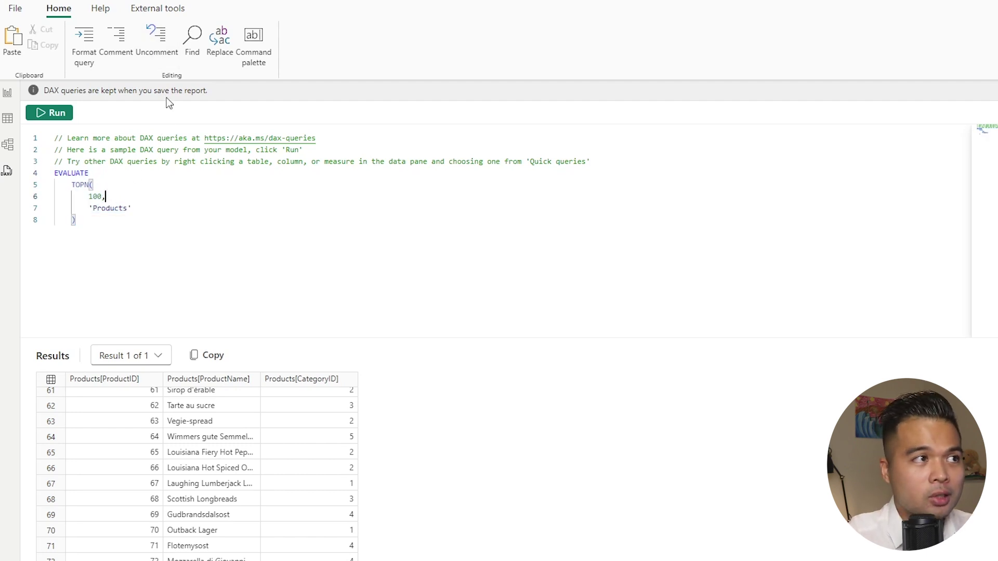
left_click(192, 47)
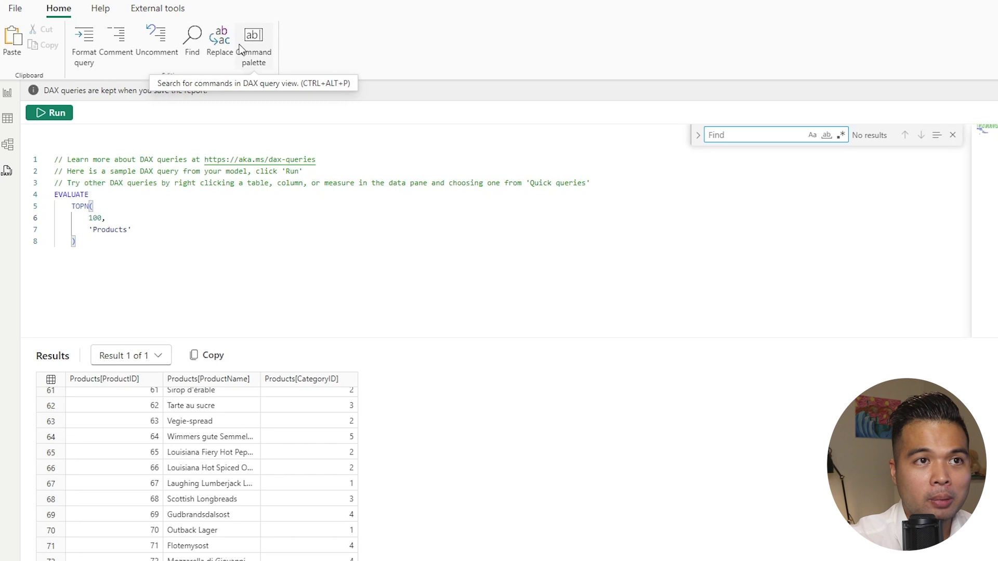
Step: Show the replace field, close the find-and-replace box, and browse the editor's command palette
left_click(217, 43)
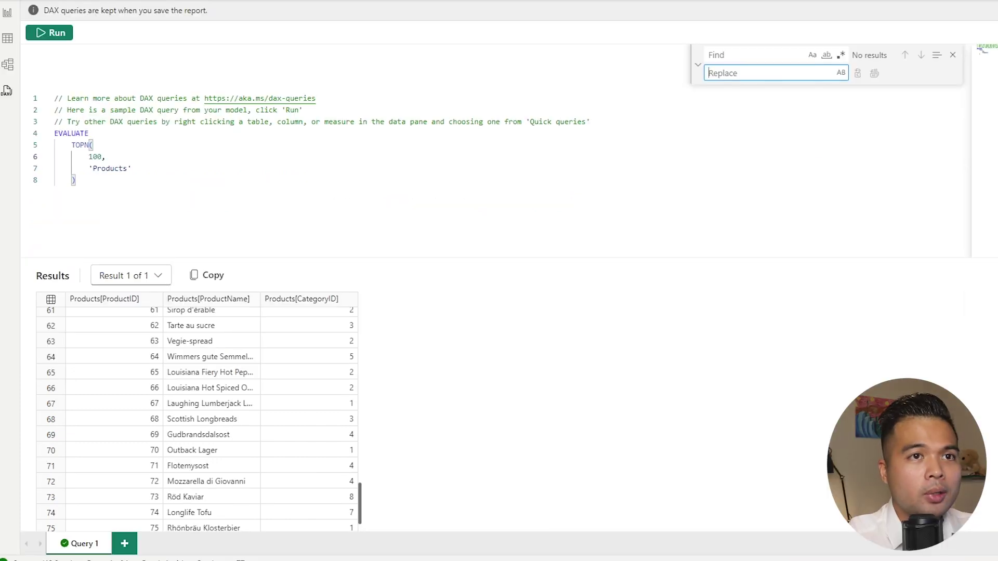
left_click(953, 54)
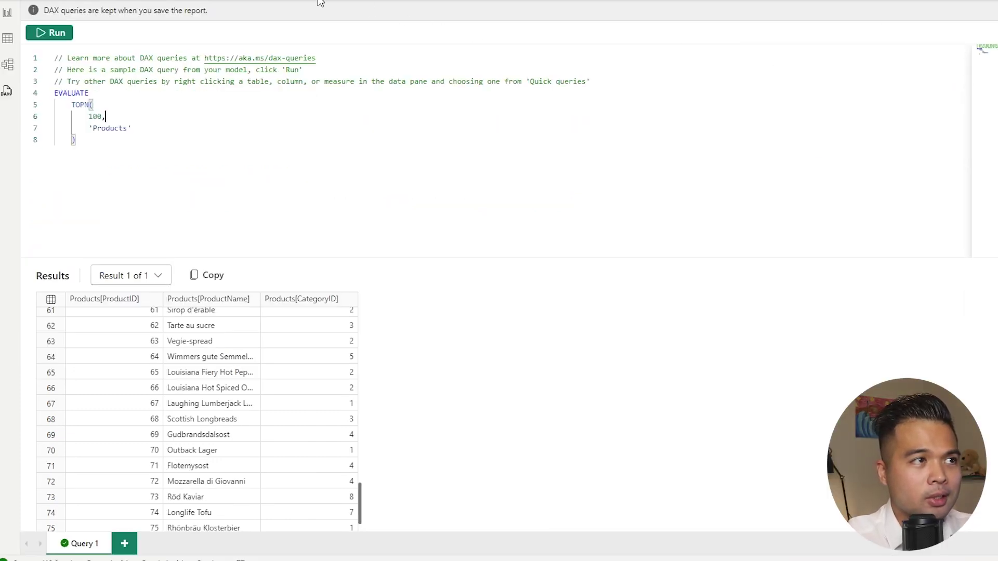
key("F1")
scroll(485, 107, "down", 5)
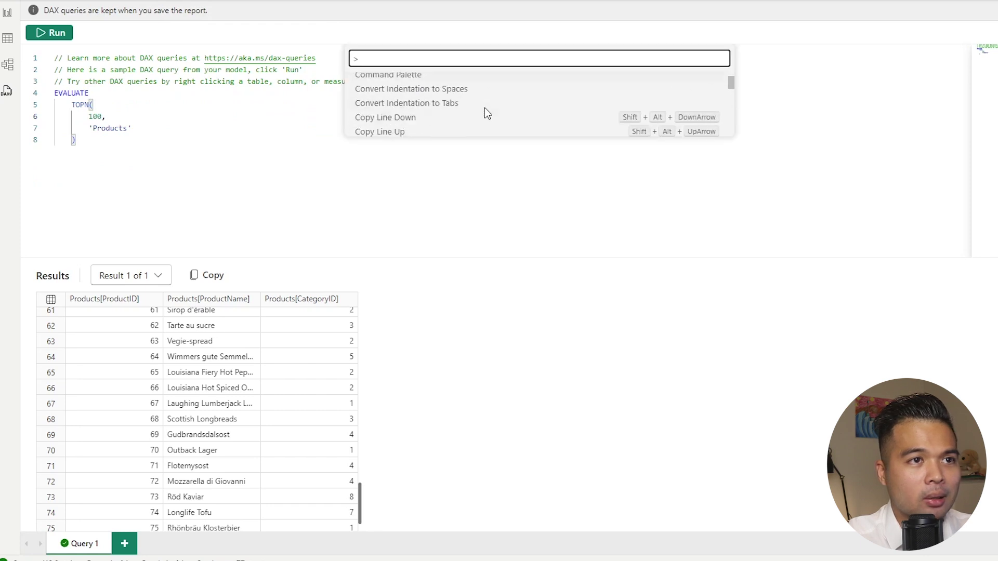
scroll(484, 108, "down", 10)
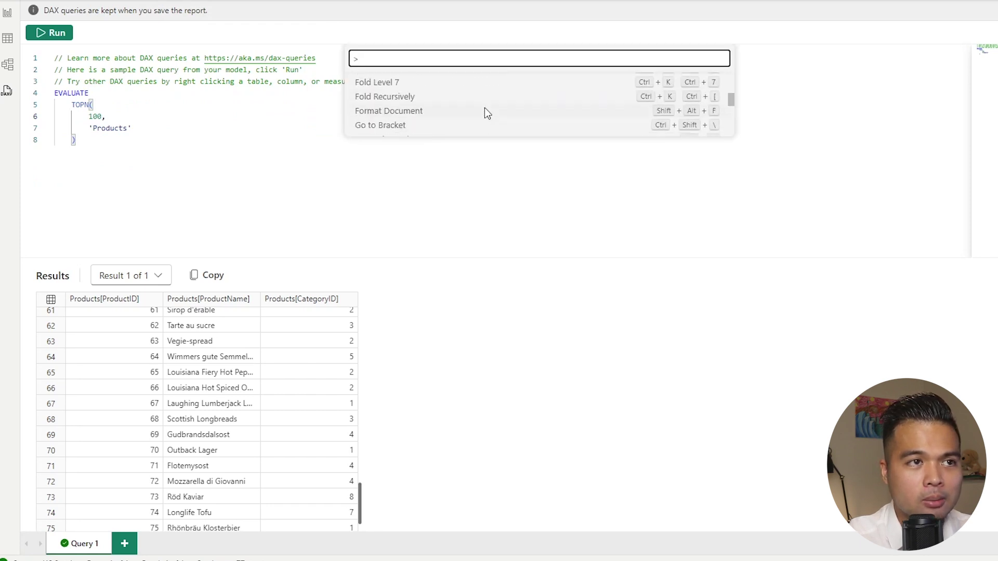
scroll(485, 108, "down", 8)
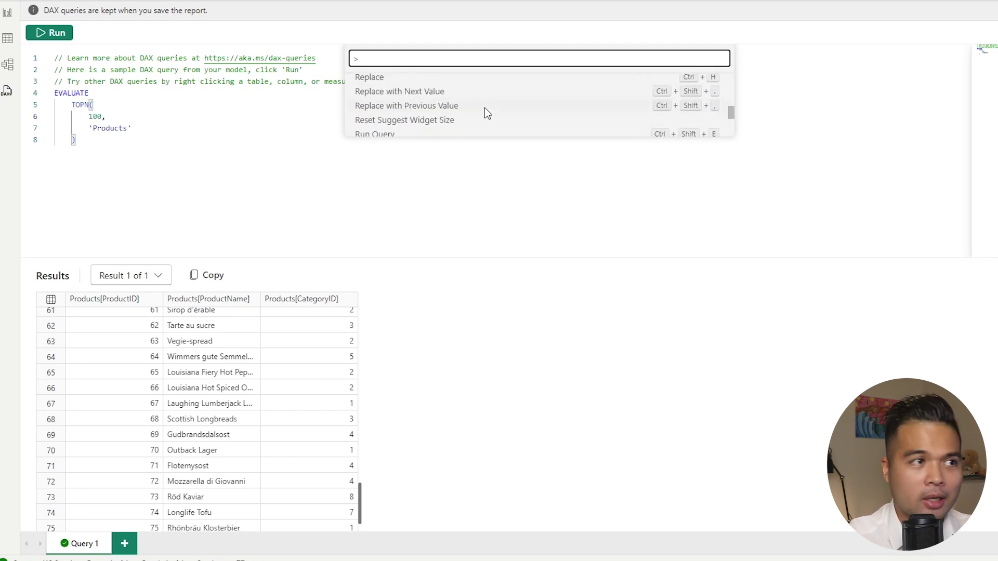
scroll(401, 96, "down", 5)
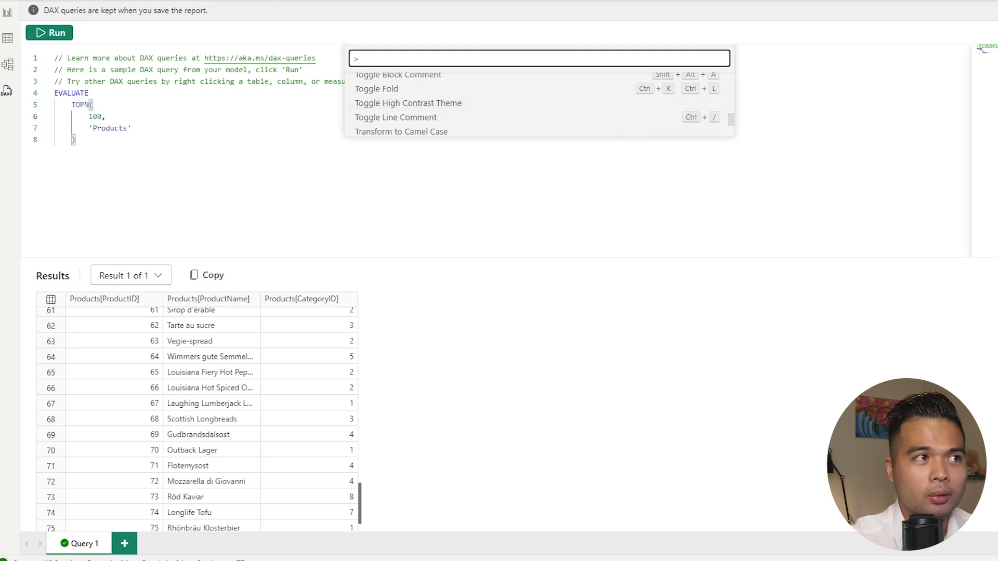
left_click(89, 92)
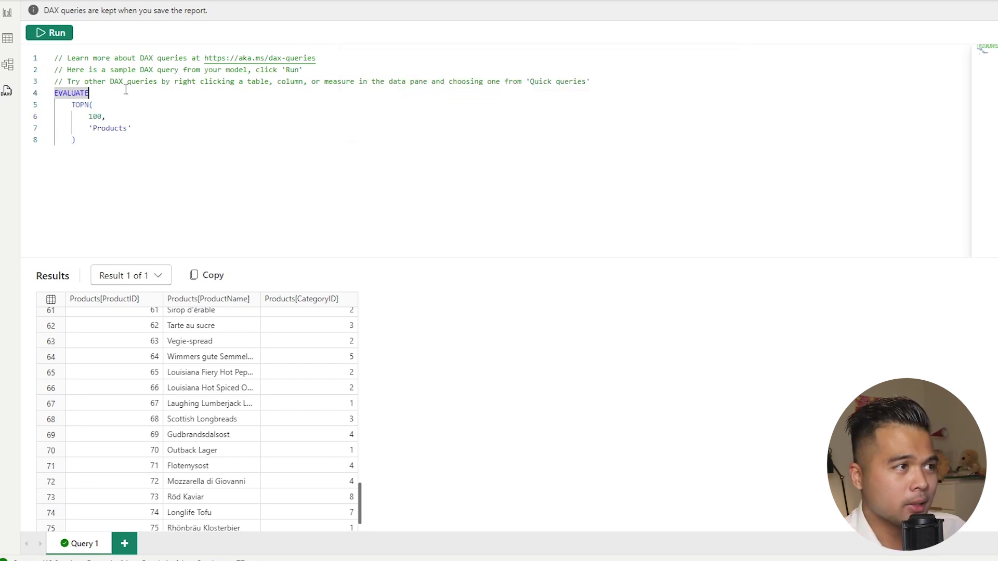
Step: Highlight occurrences of 'from' and 'clicking' in the comments and TOPN's matching brackets
left_click(139, 58)
left_click(196, 70)
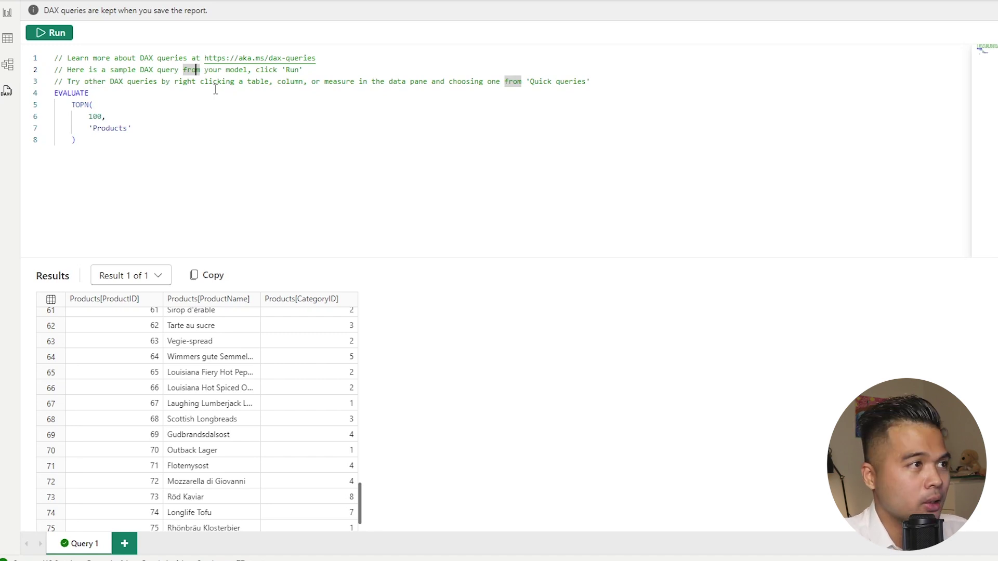
left_click(209, 83)
left_click(159, 100)
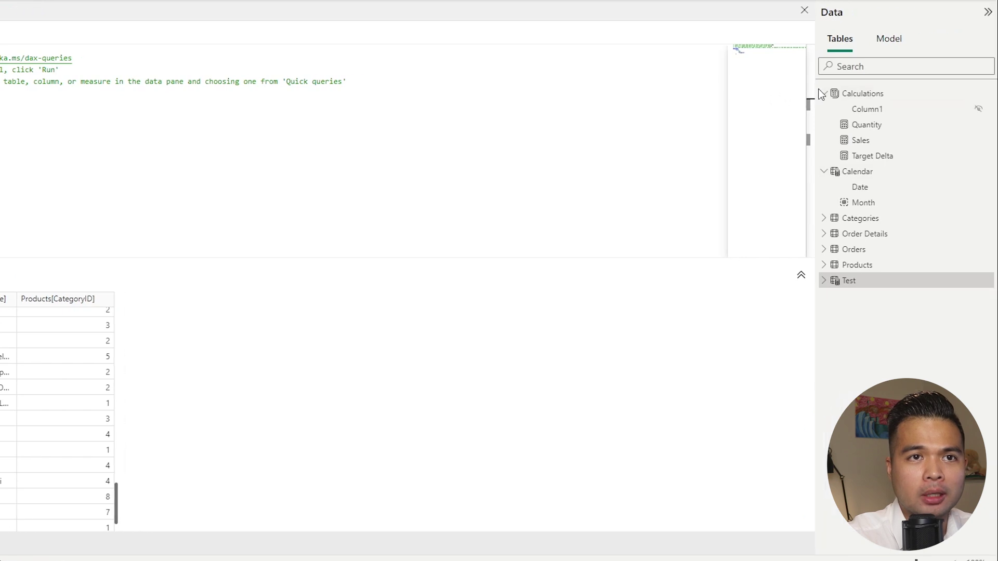
Step: Collapse Calendar and run the Show top 100 rows quick query on Order Details
left_click(825, 110)
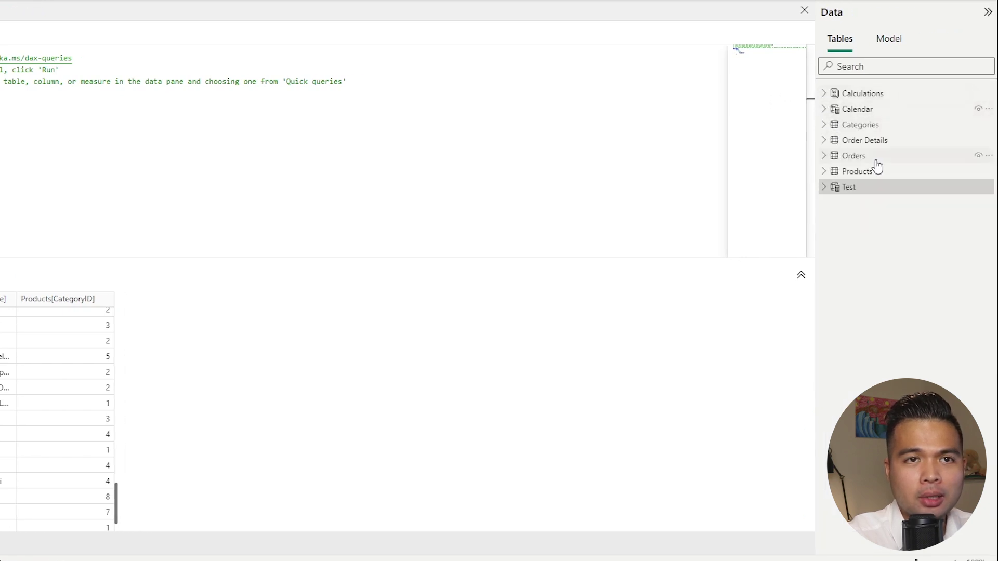
right_click(852, 143)
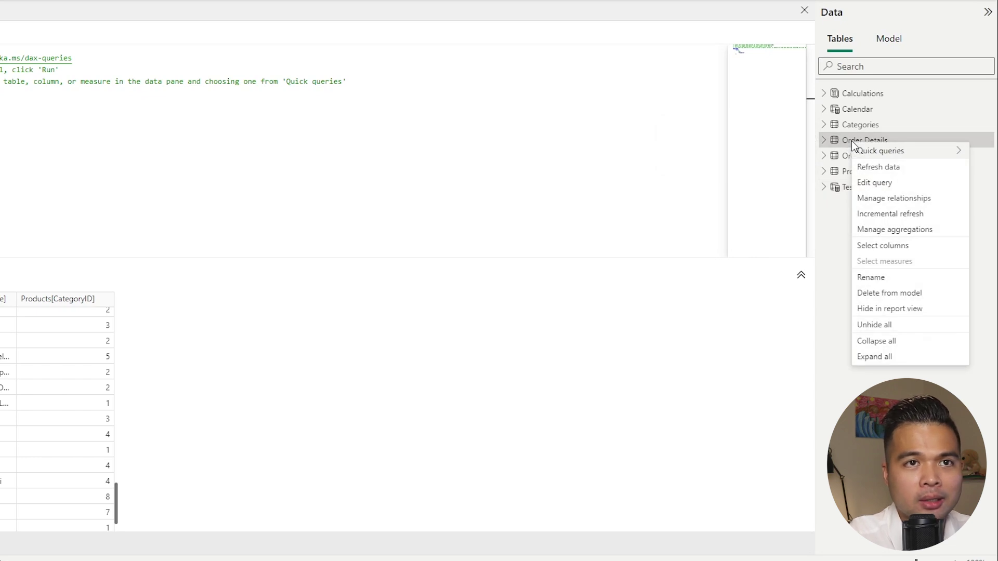
mouse_move(873, 156)
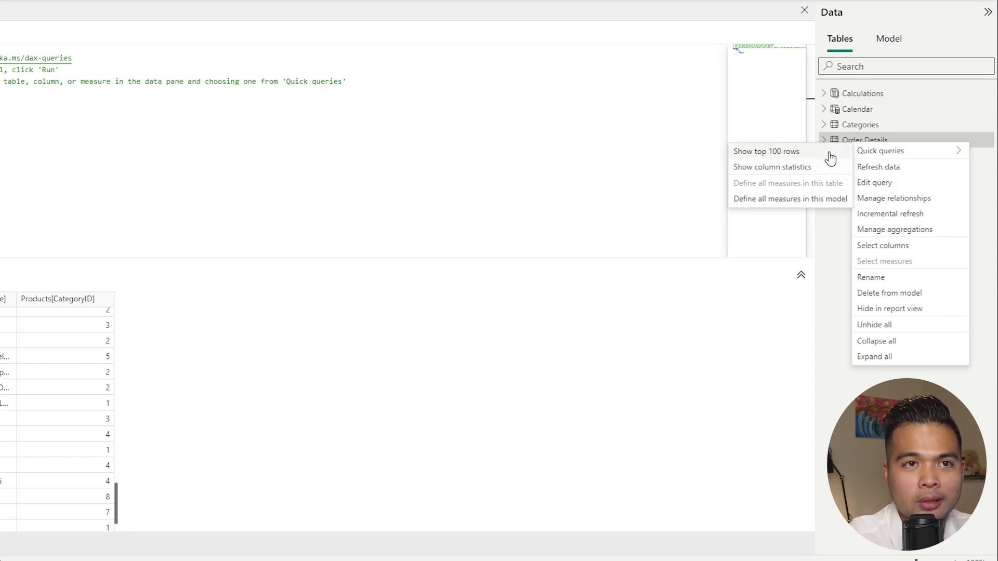
left_click(773, 152)
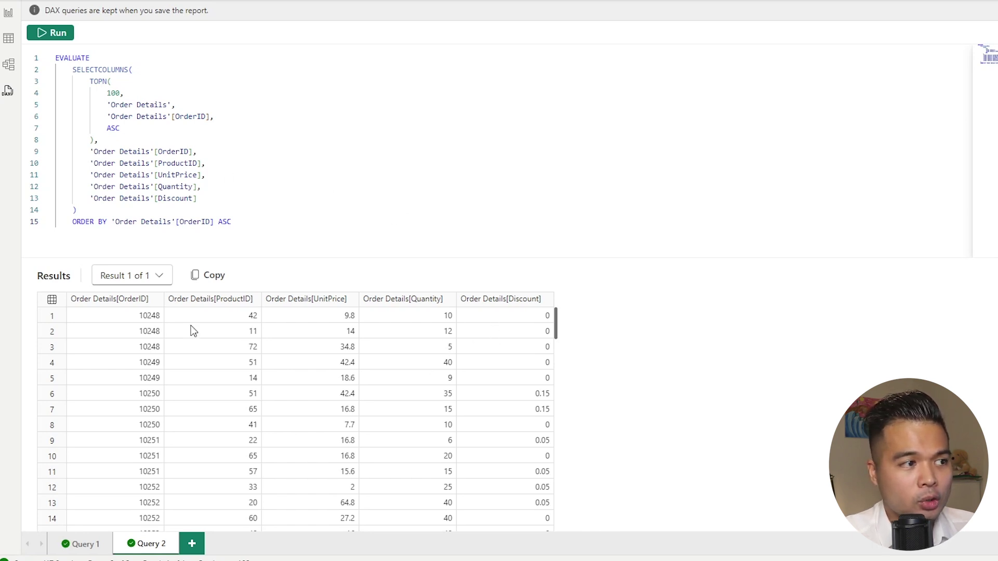
scroll(452, 362, "down", 20)
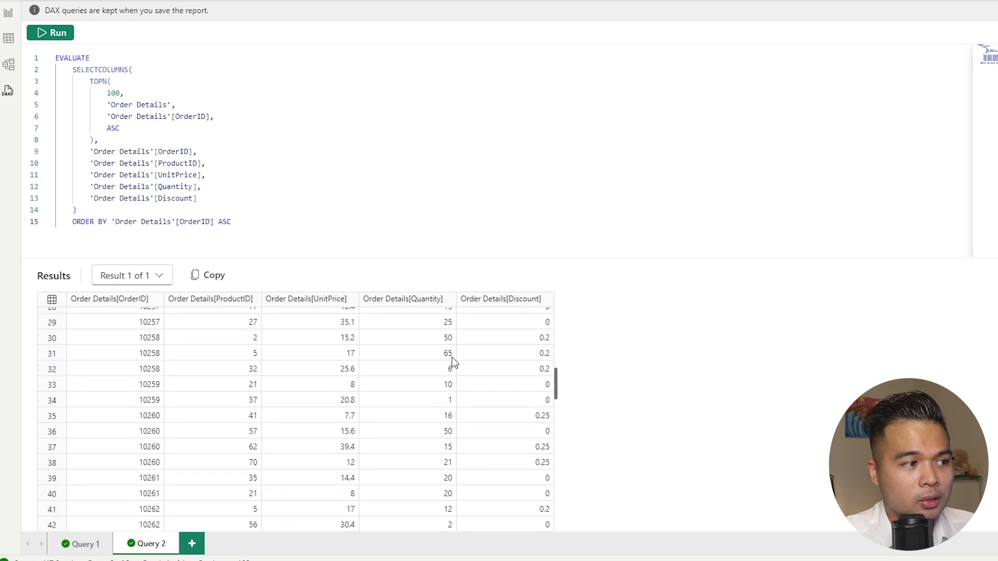
scroll(452, 360, "down", 4)
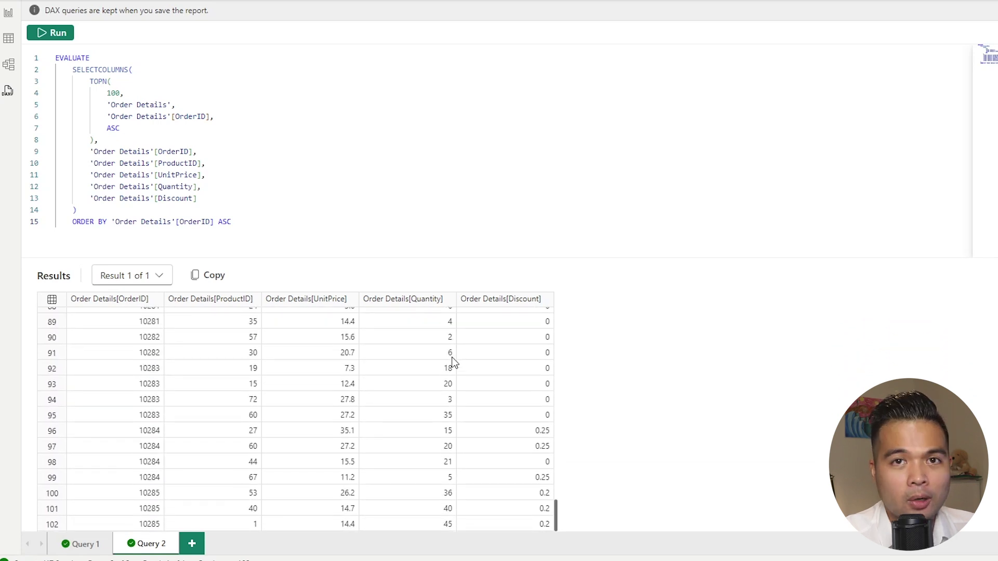
left_click(198, 150)
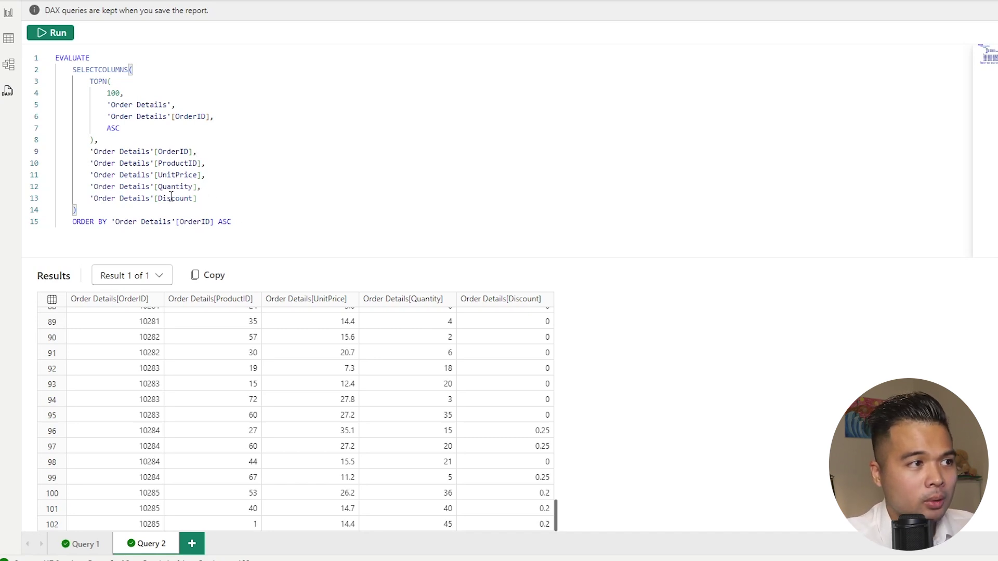
Step: Delete the Discount column line, change the OrderID sort from ASC to DESC, and run Query 2
left_click_drag(198, 199, 198, 193)
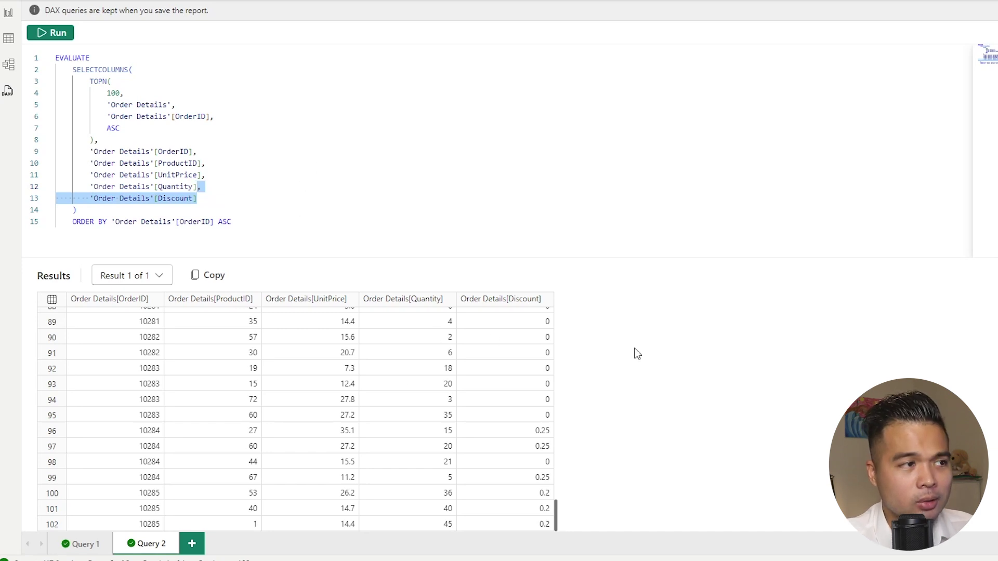
key("BackSpace")
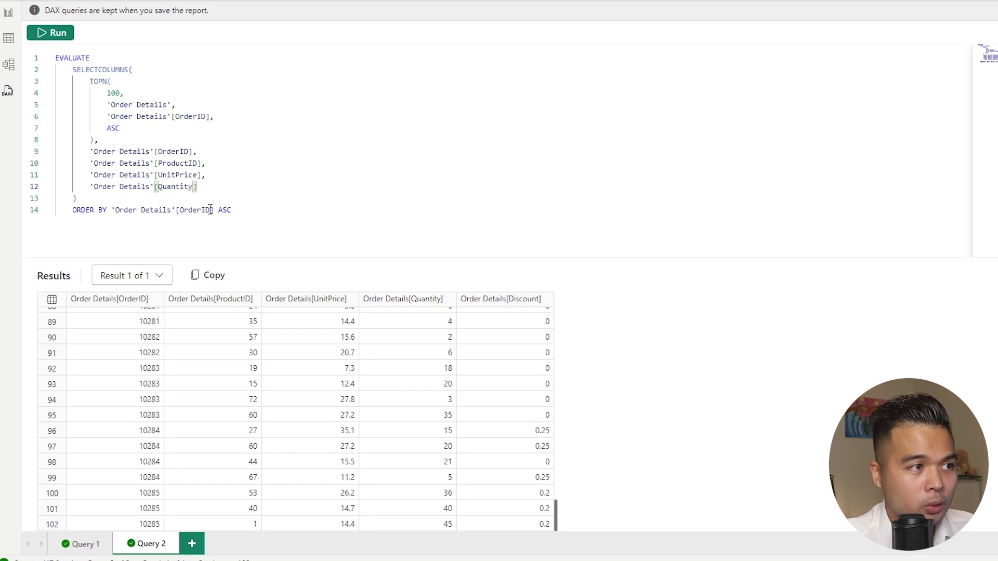
left_click(235, 211)
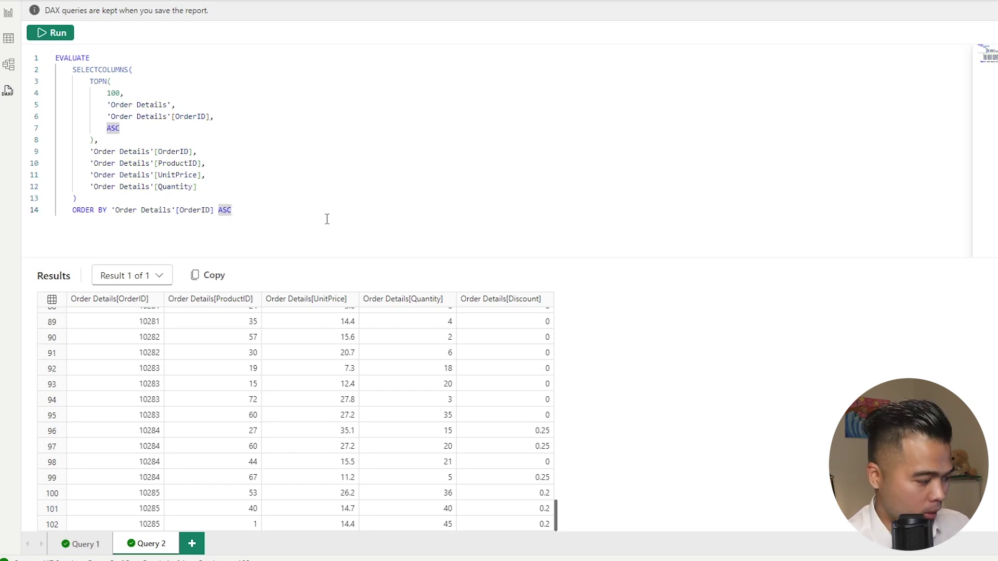
key("BackSpace")
key("BackSpace")
key("BackSpace")
type("DESC")
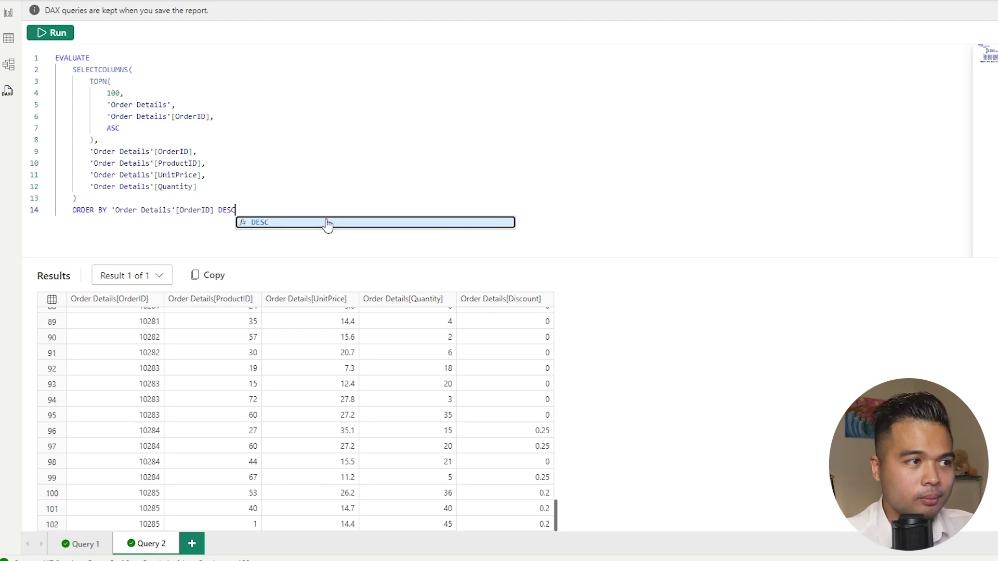
left_click(253, 177)
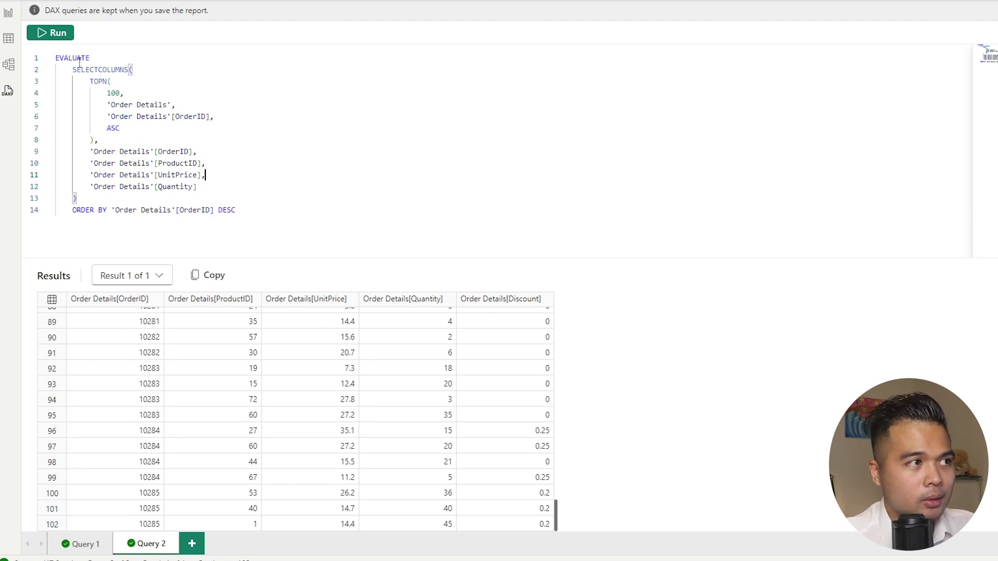
left_click(57, 33)
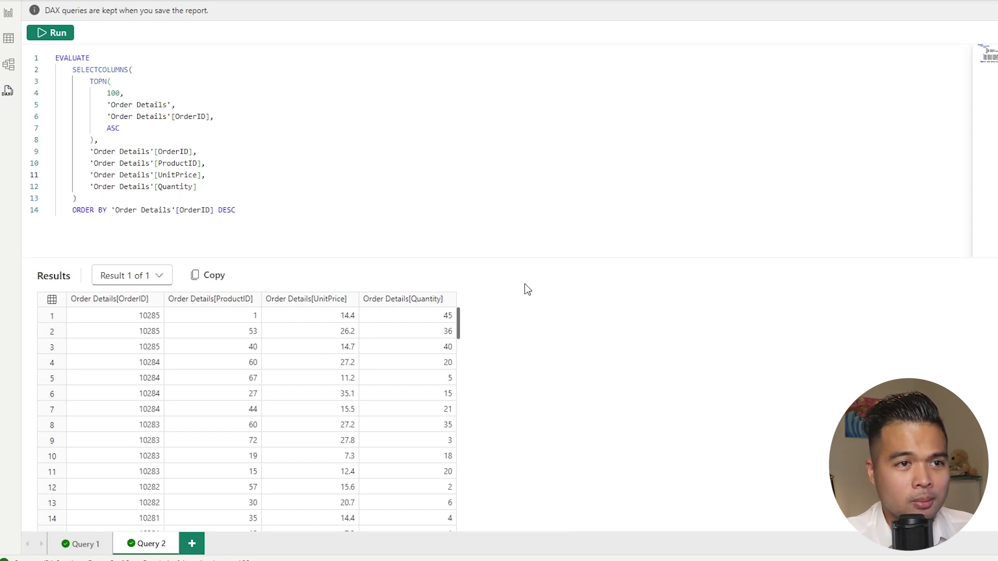
scroll(383, 390, "down", 15)
scroll(364, 384, "down", 10)
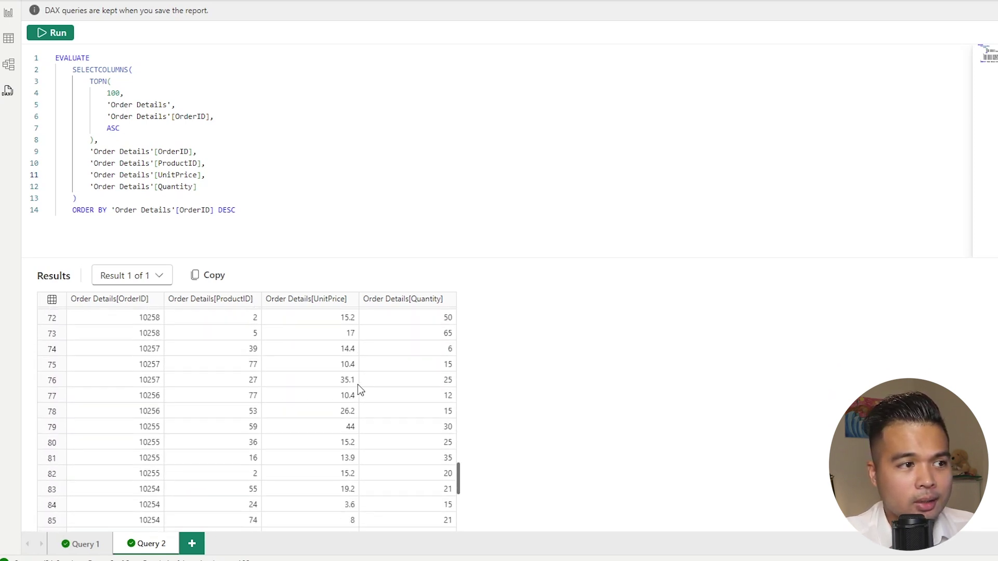
scroll(358, 387, "up", 16)
scroll(357, 395, "up", 11)
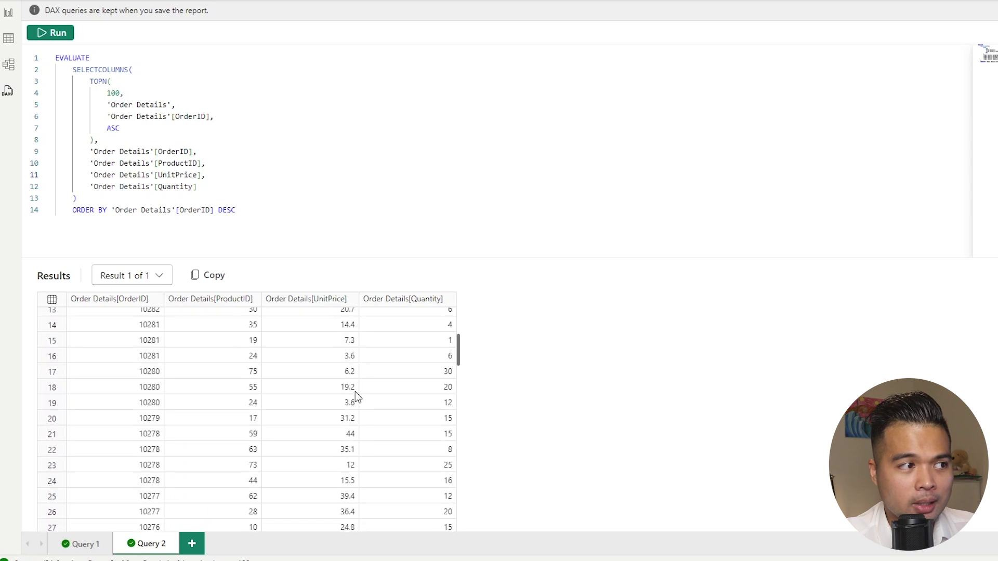
left_click(52, 300)
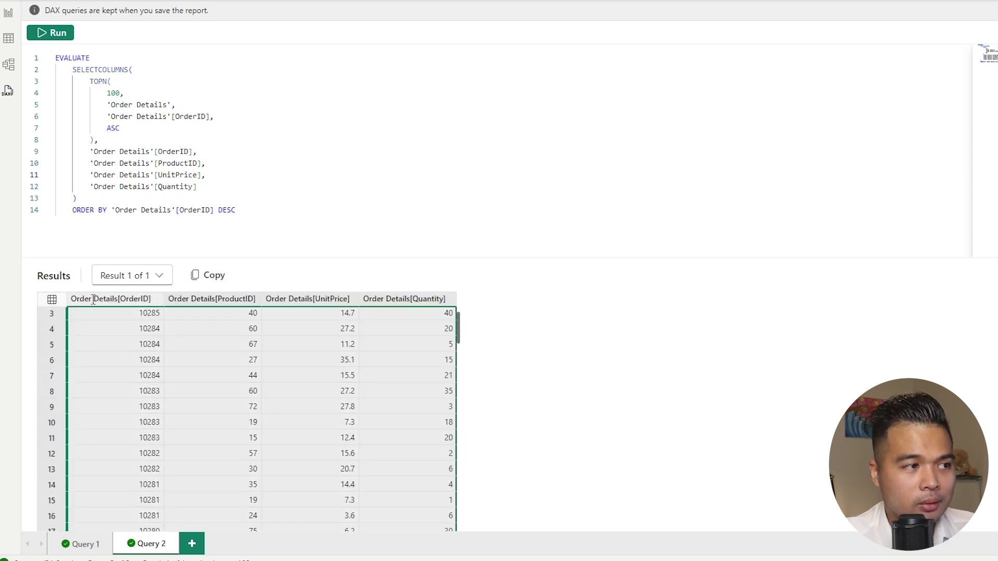
left_click(291, 375)
scroll(291, 376, "down", 17)
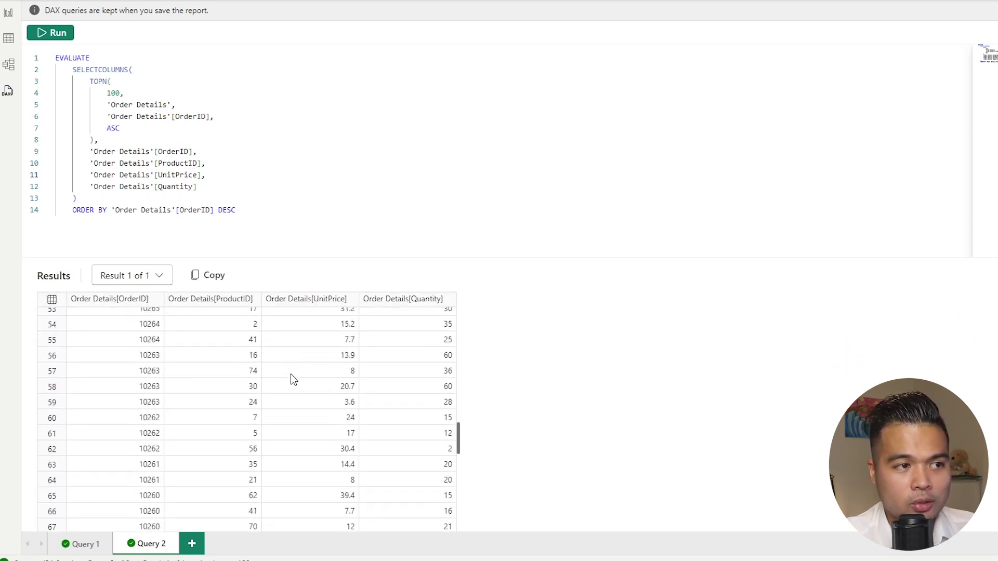
scroll(291, 374, "up", 18)
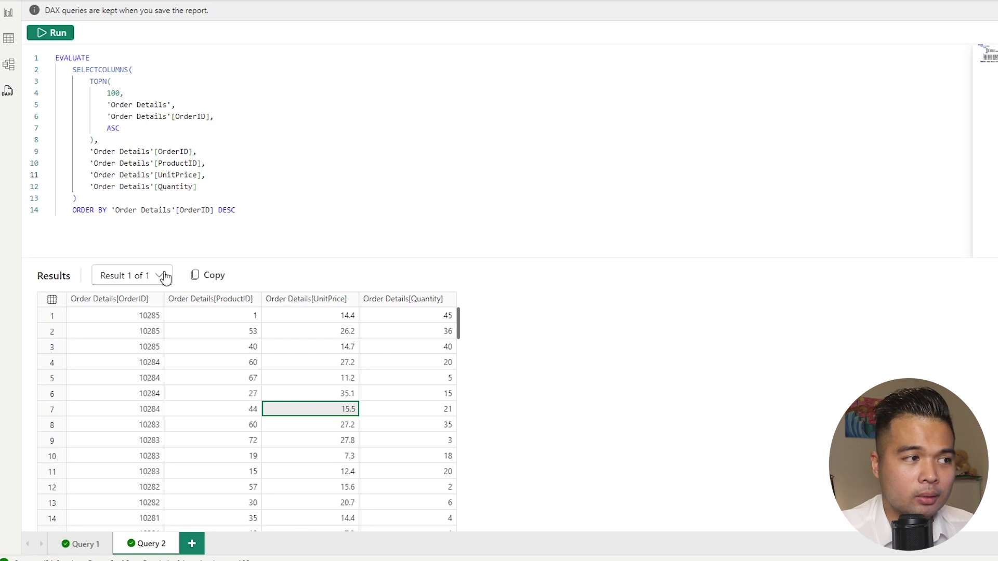
left_click(166, 277)
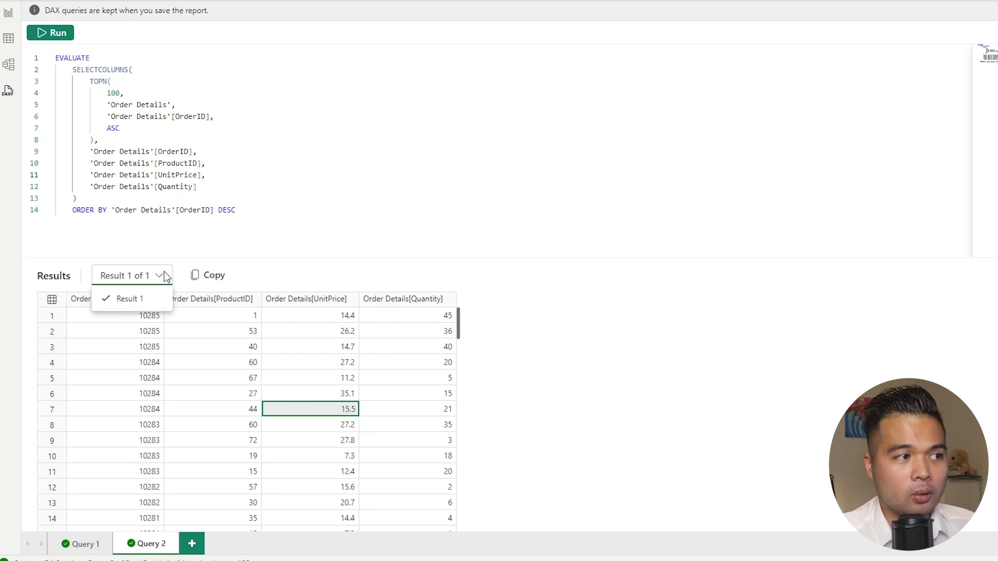
left_click(342, 280)
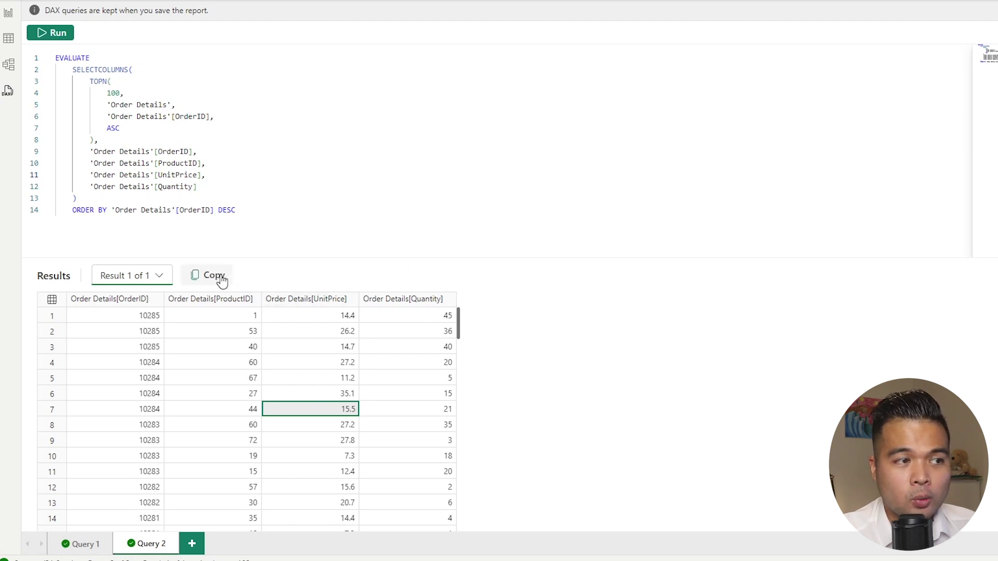
left_click(222, 281)
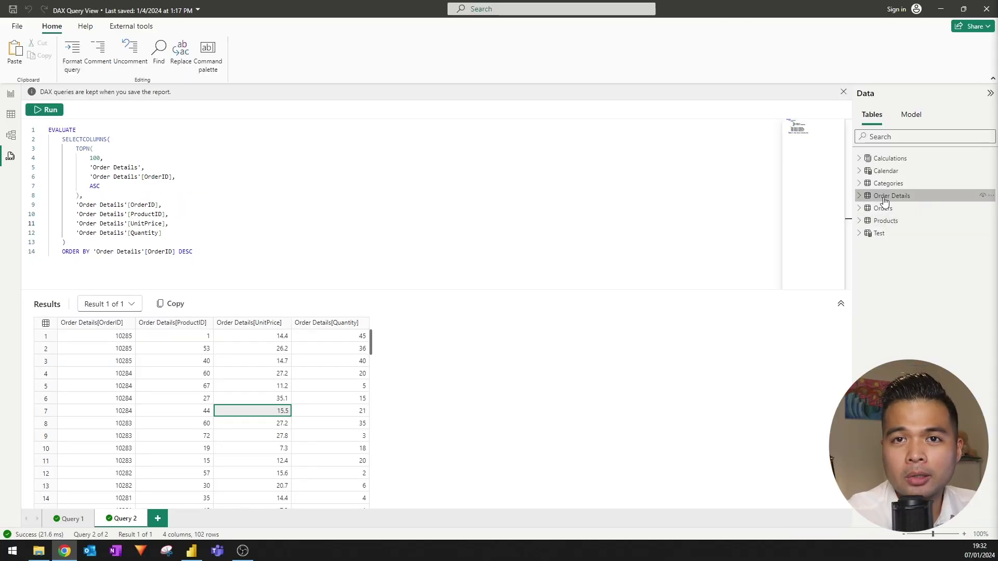
Step: Generate a Show column statistics quick query for the Order Details table
mouse_move(884, 202)
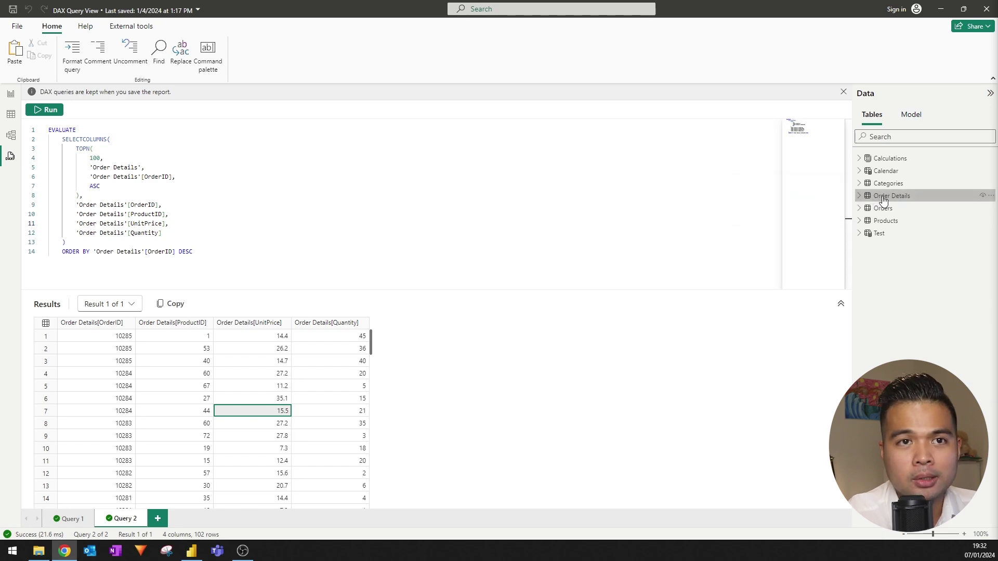
right_click(885, 200)
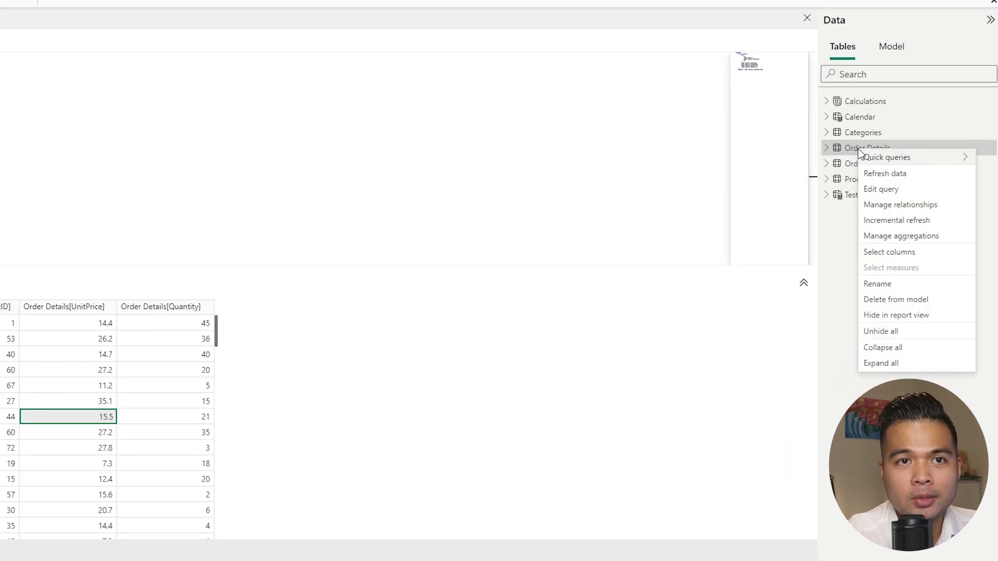
mouse_move(866, 157)
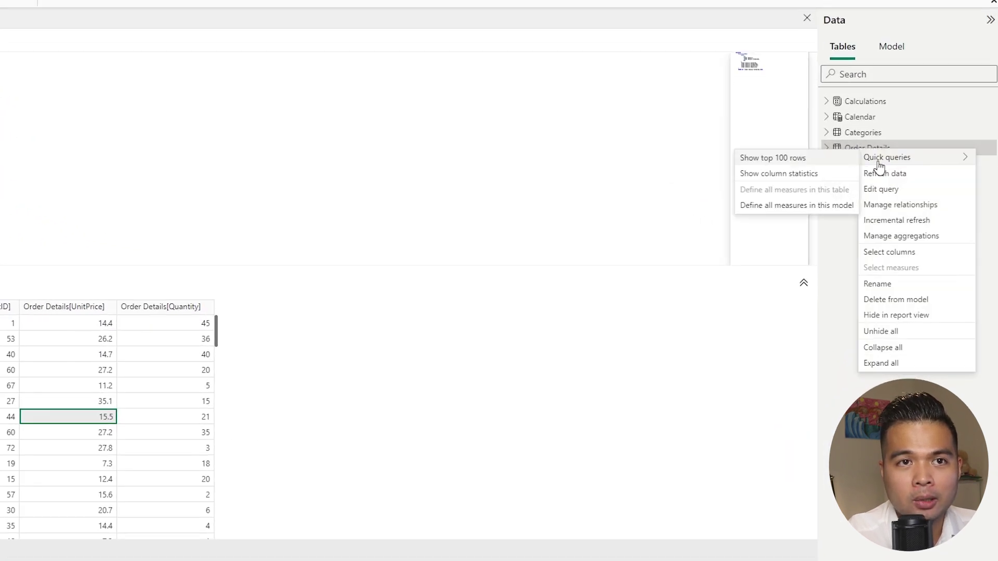
left_click(809, 175)
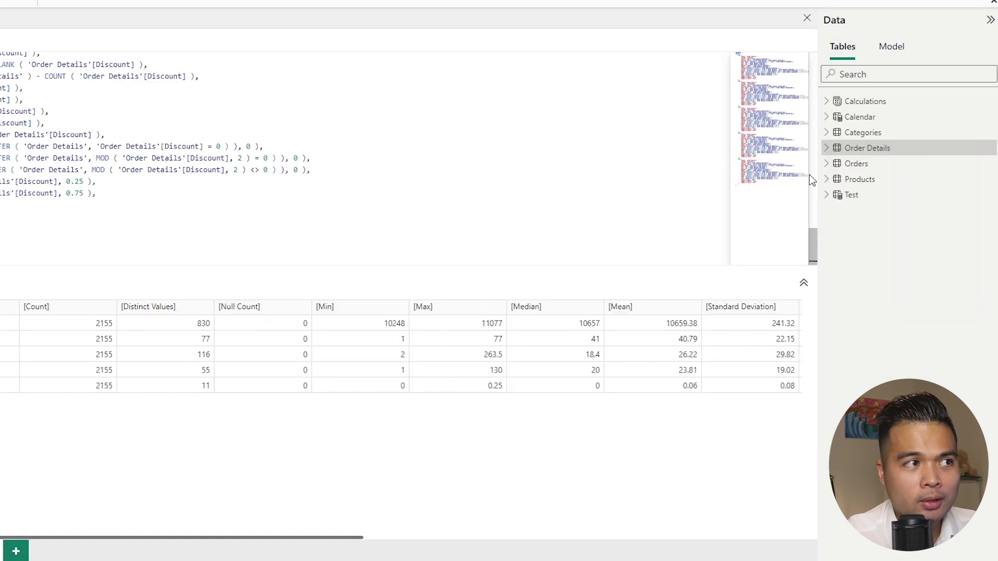
Step: Scroll through Query 3's 18 statistics columns and 5 rows for Order Details
scroll(386, 208, "up", 10)
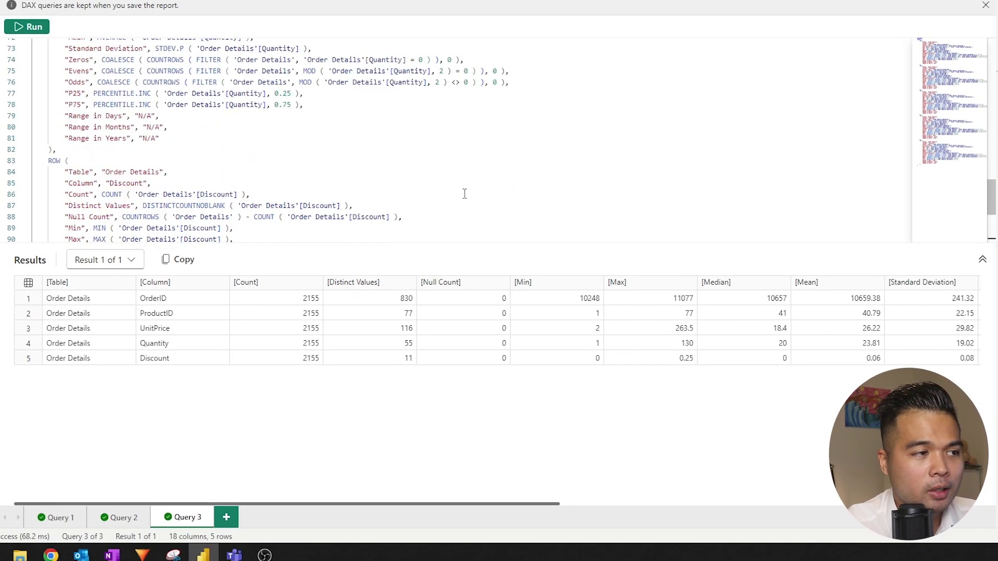
scroll(464, 194, "up", 9)
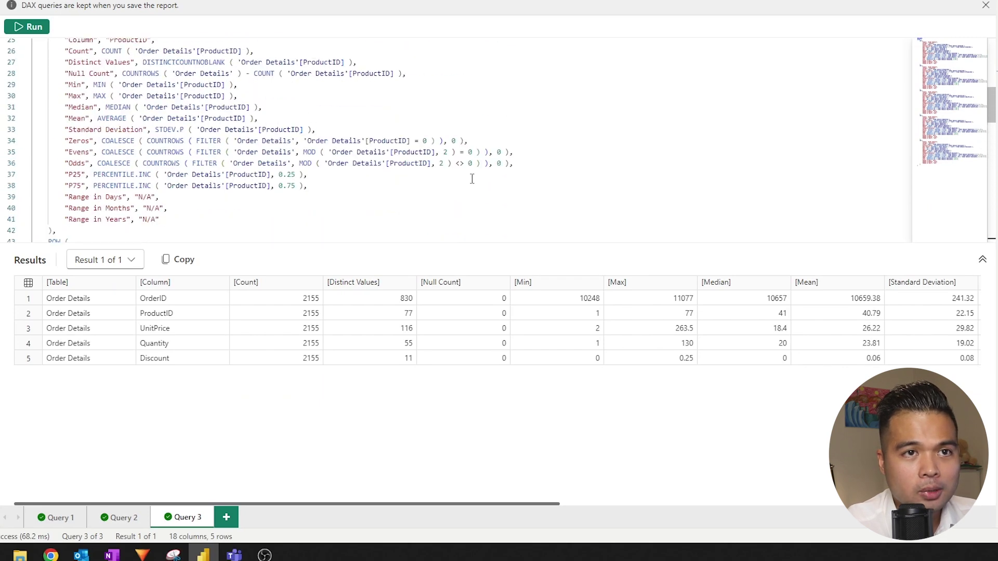
scroll(472, 179, "down", 4)
scroll(472, 179, "down", 7)
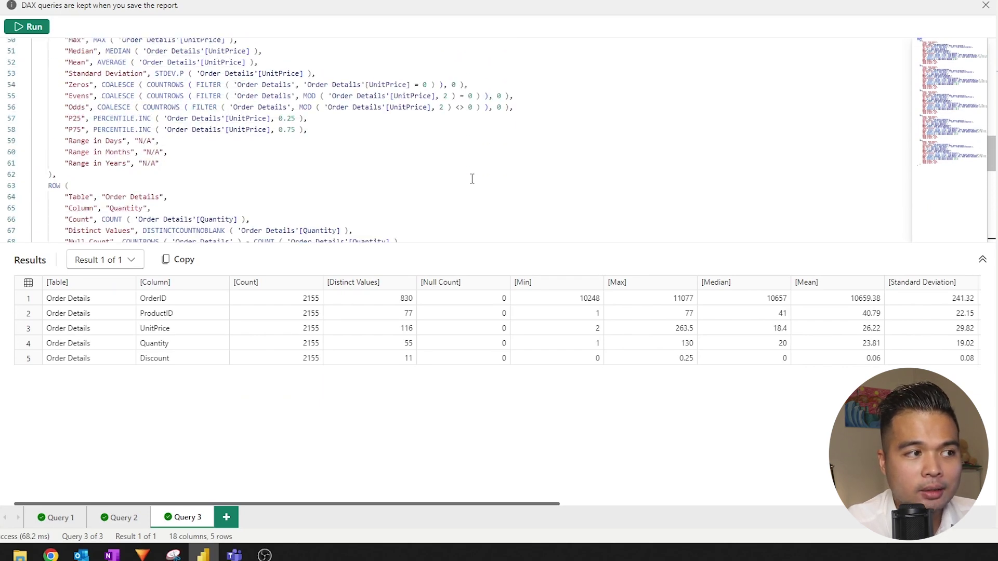
scroll(193, 509, "right", 1)
scroll(187, 505, "left", 2)
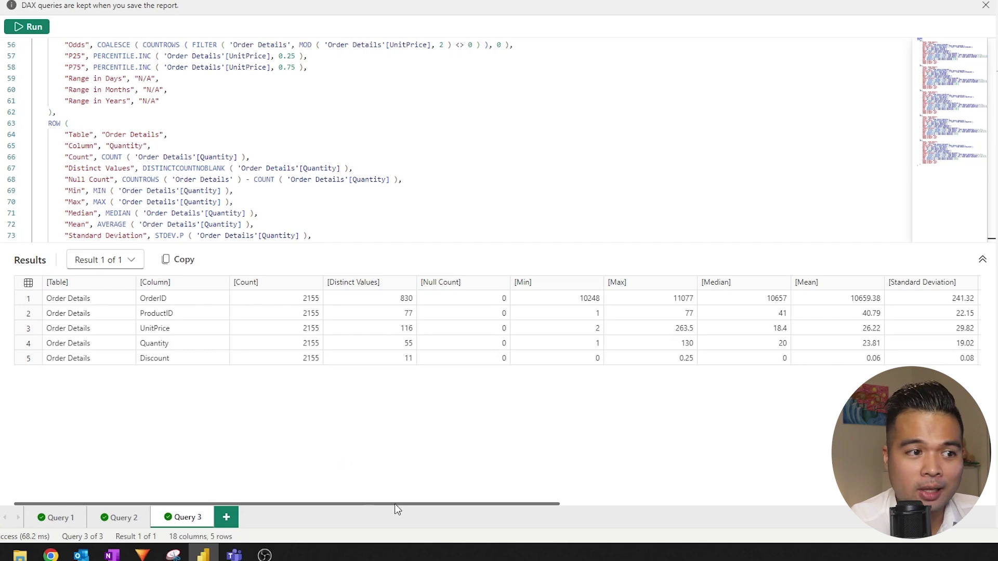
left_click_drag(395, 505, 420, 504)
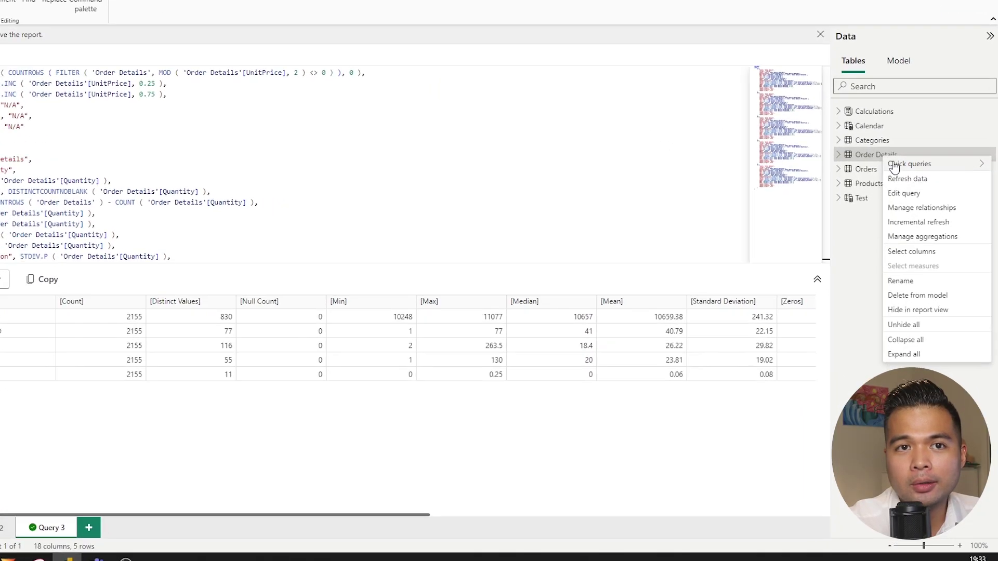
mouse_move(894, 165)
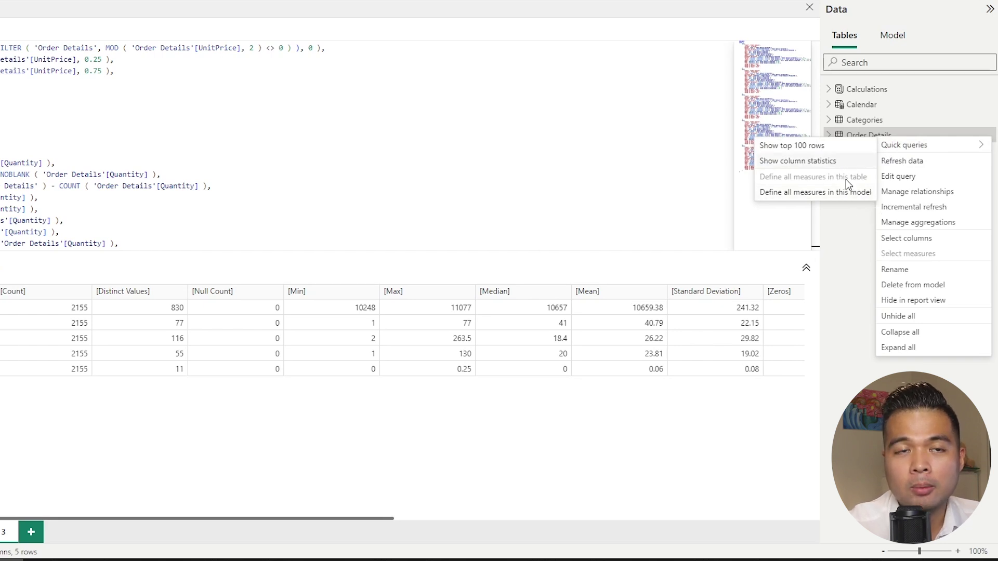
Step: From the Calculations table, create Query 4 defining all model measures: Sales, Quantity and Target Delta
left_click(841, 257)
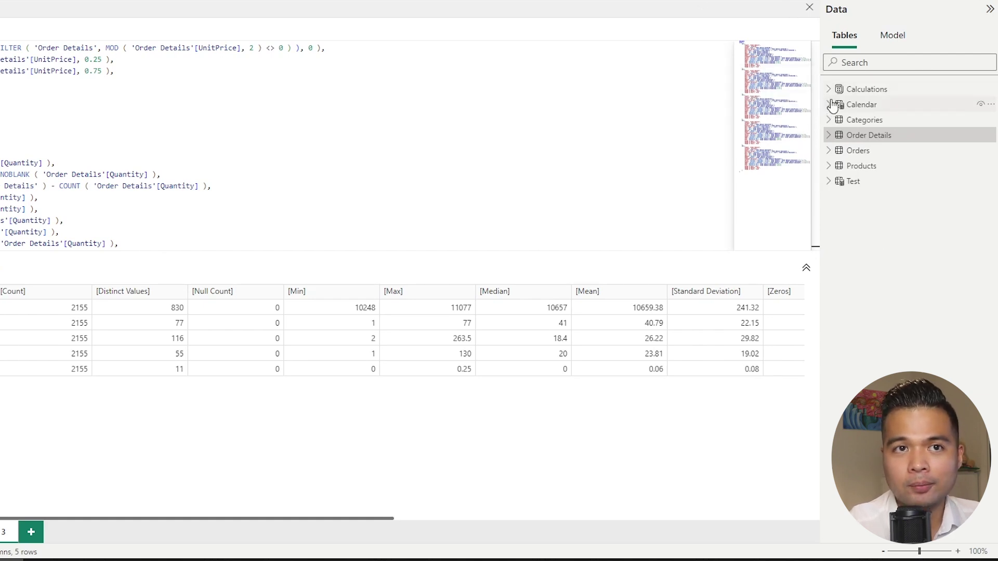
right_click(838, 137)
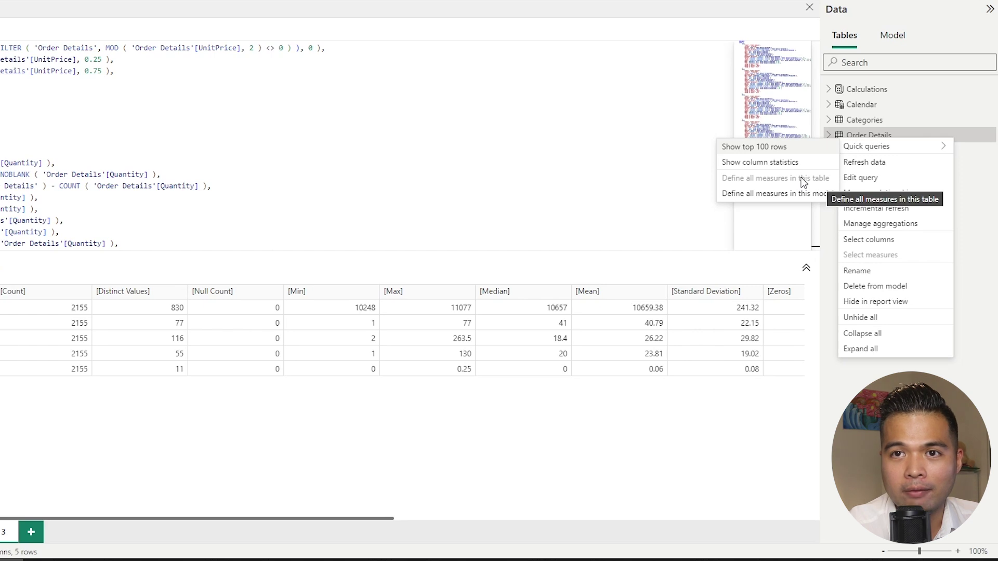
left_click(829, 91)
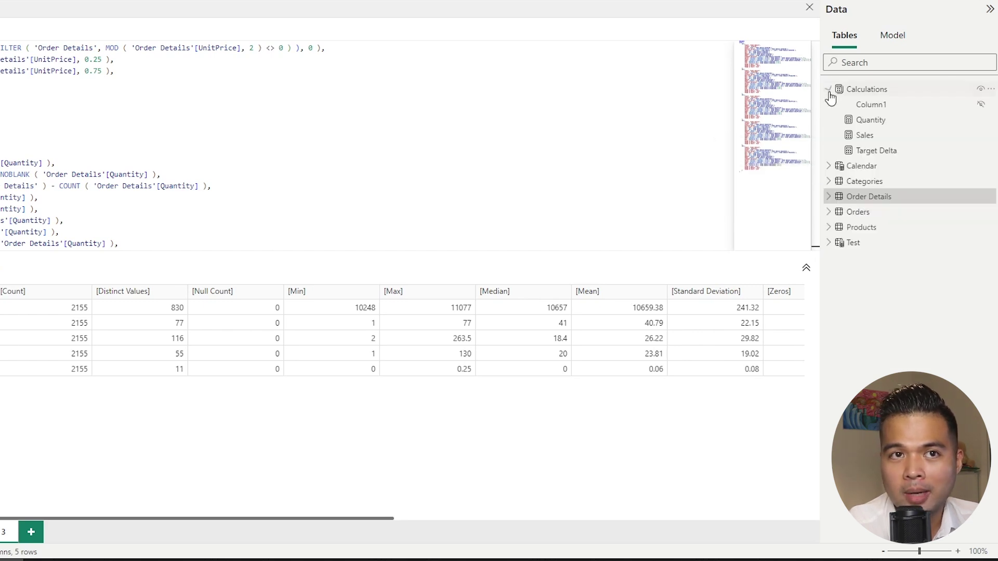
right_click(857, 94)
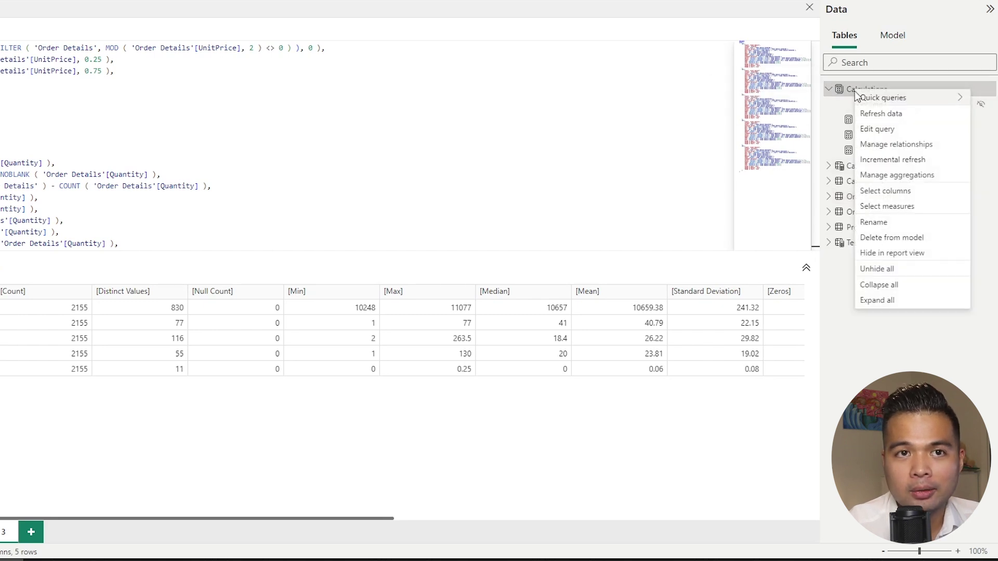
mouse_move(863, 98)
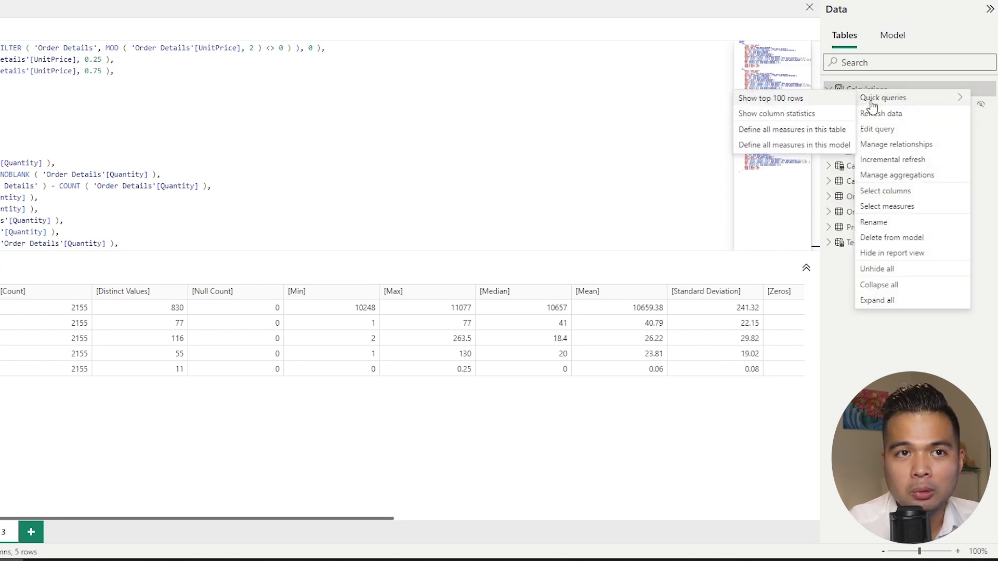
left_click(822, 154)
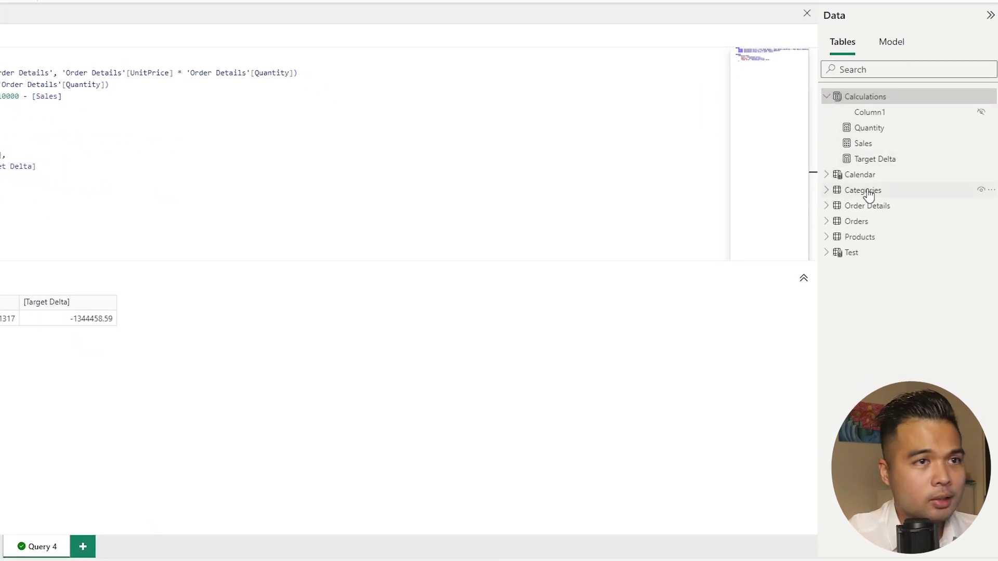
Step: Evaluate the Quantity measure in a new query, Query 5
right_click(875, 135)
mouse_move(902, 146)
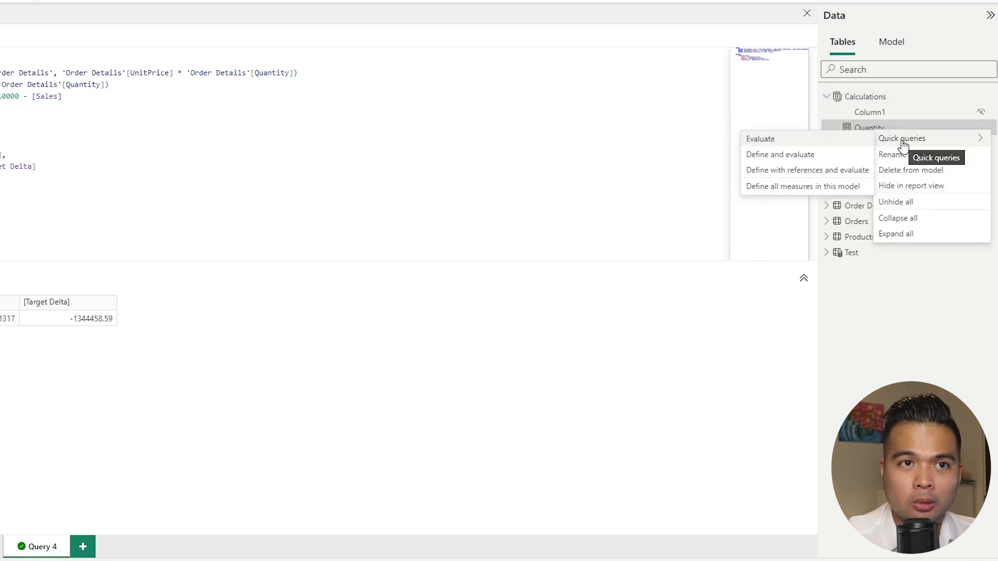
left_click(845, 148)
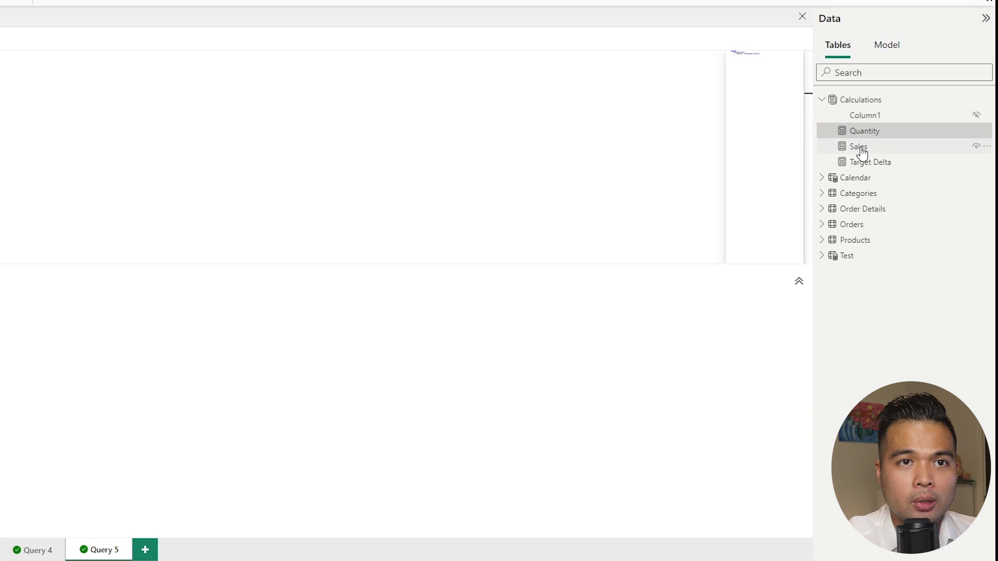
Step: Create Query 6 defining and evaluating Quantity from 'Order Details'[Quantity]
right_click(862, 132)
mouse_move(866, 148)
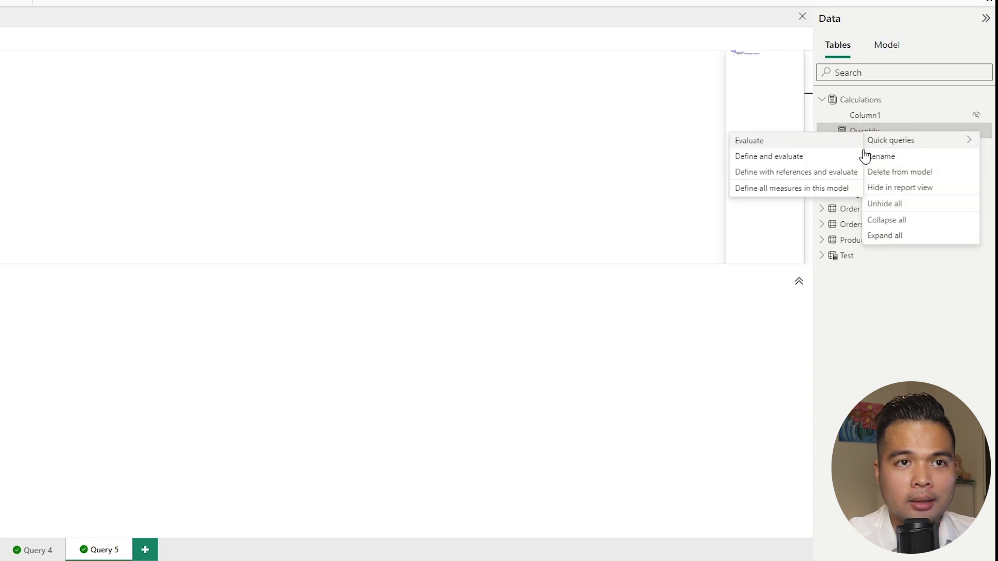
left_click(838, 164)
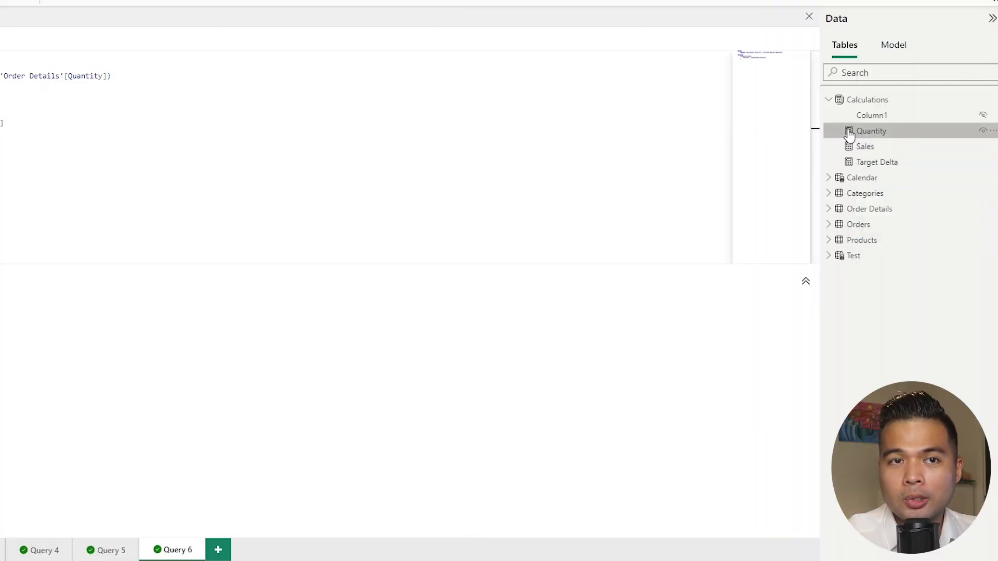
right_click(862, 133)
Step: Generate a new query that defines and evaluates the Target Delta measure
mouse_move(871, 140)
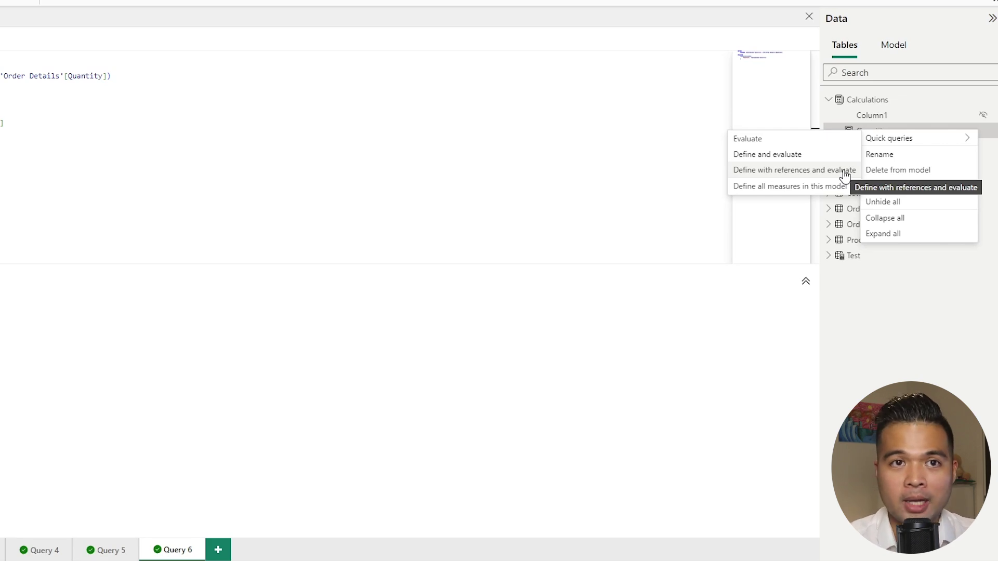
left_click(910, 354)
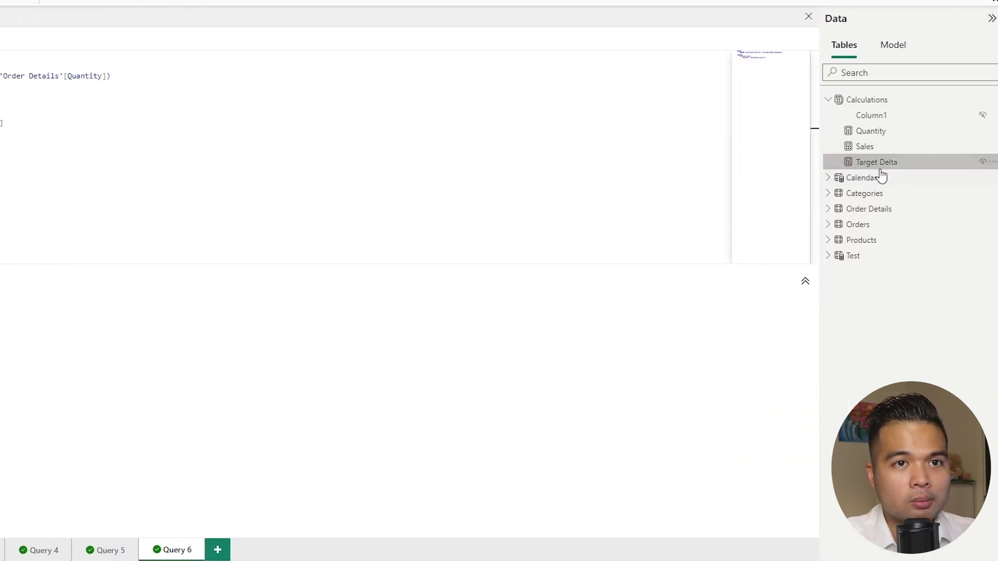
right_click(881, 165)
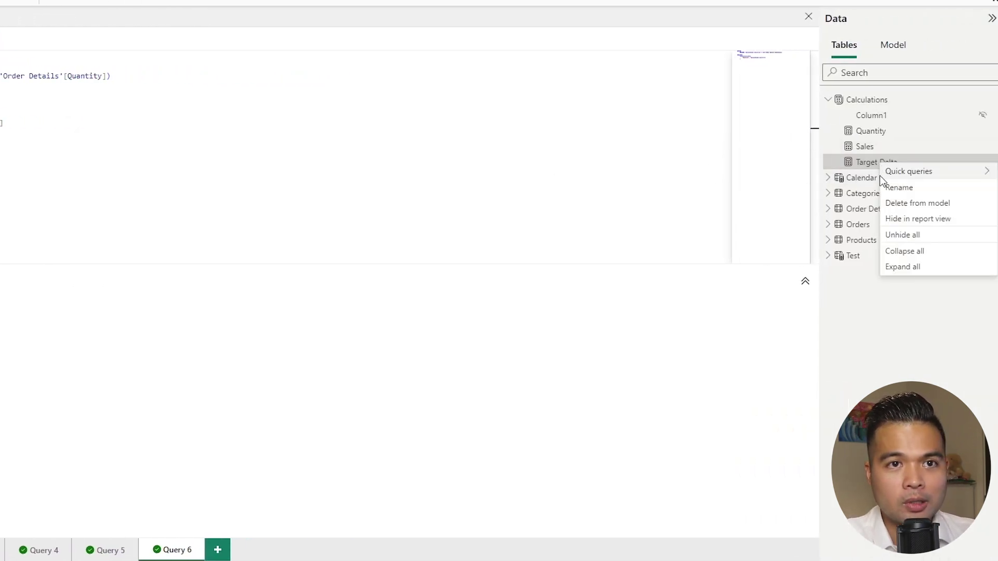
mouse_move(890, 173)
left_click(835, 194)
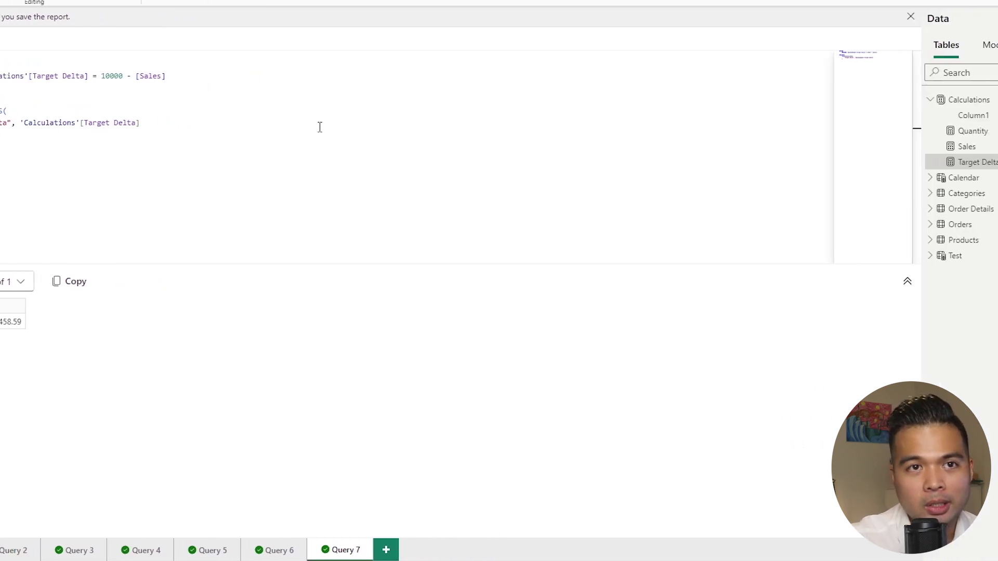
Step: Create Query 8 defining Target Delta with its referenced Sales measure, returning 1354458.59 and -1344458.59
right_click(875, 164)
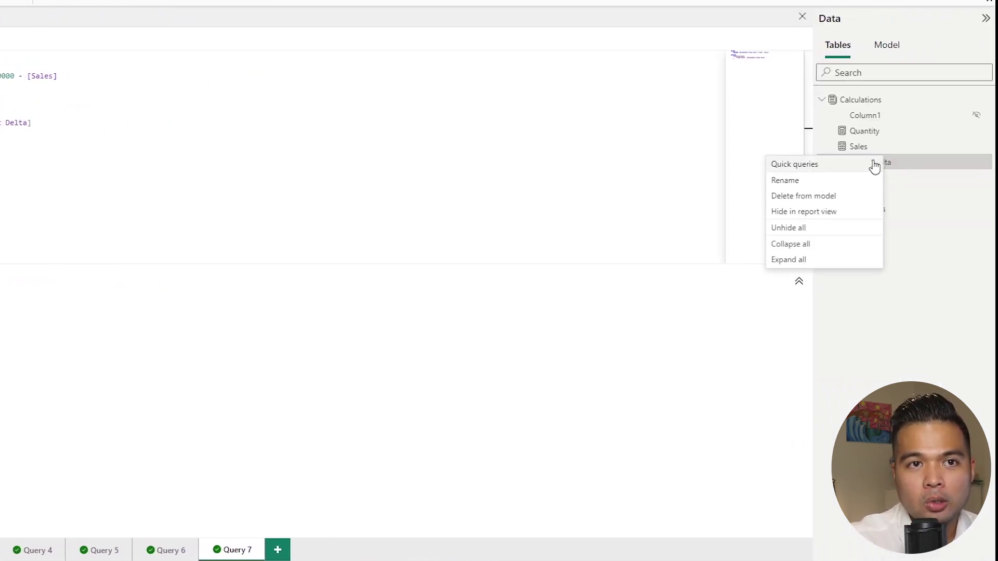
mouse_move(851, 167)
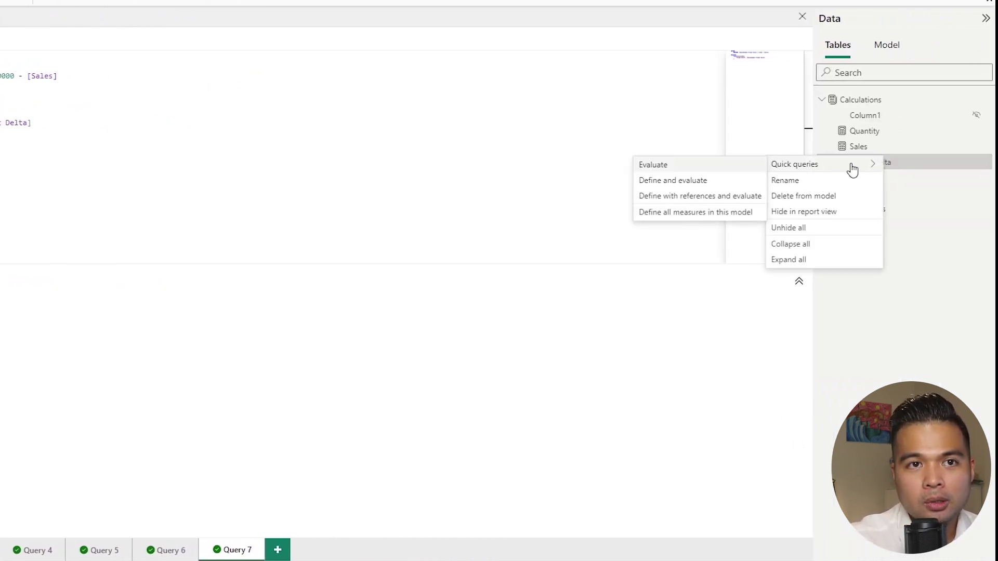
left_click(717, 204)
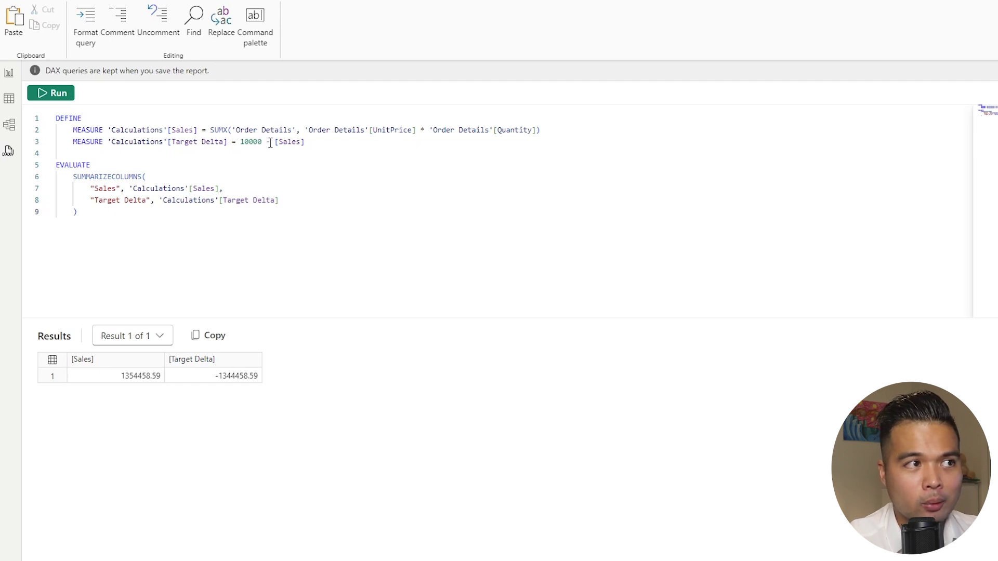
double_click(267, 142)
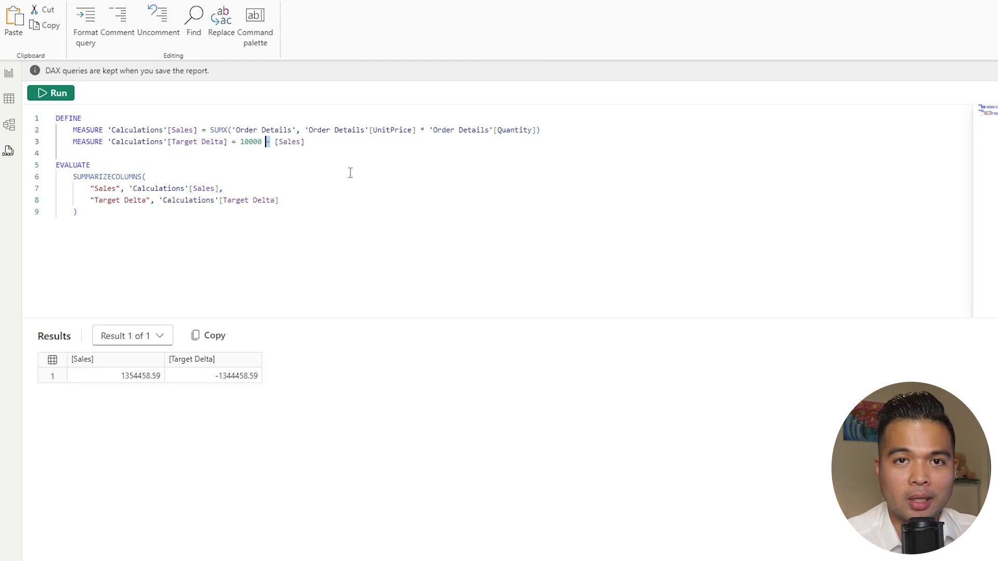
Step: Change Target Delta from 10000 - [Sales] to 9000 - [Sales] and overwrite the model's measure
key("Left")
key("Left")
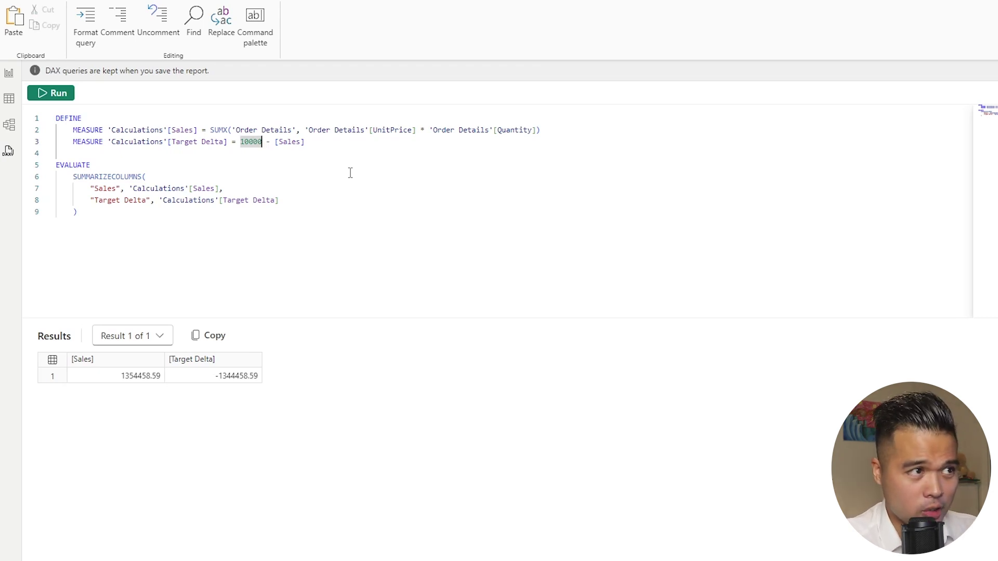
key("BackSpace")
key("BackSpace")
key("BackSpace")
key("BackSpace")
key("BackSpace")
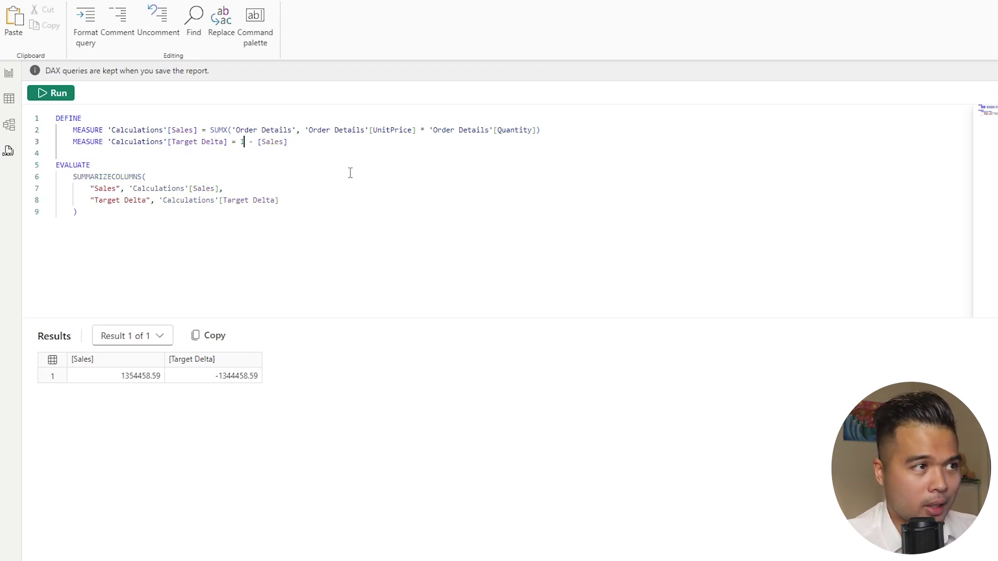
type("9000")
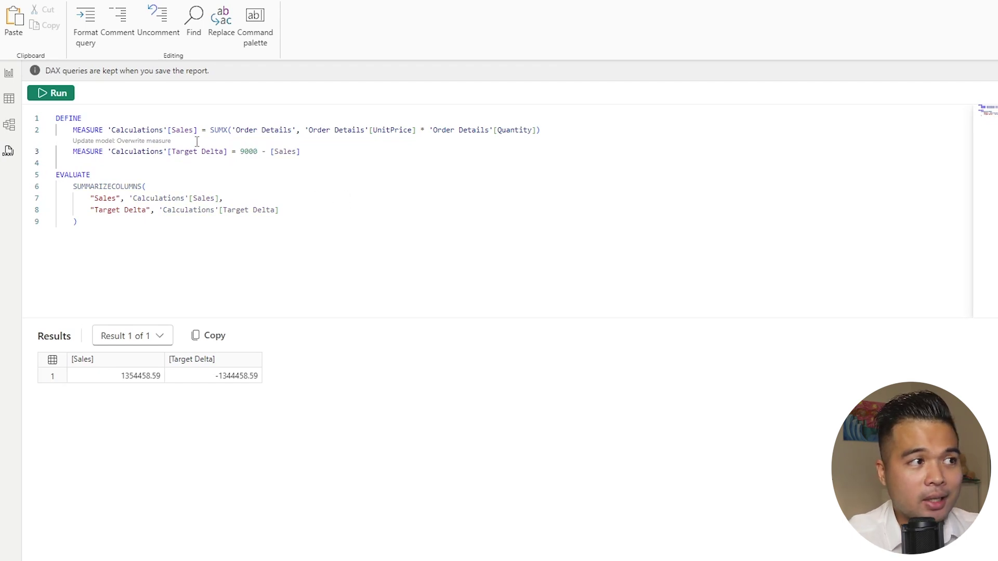
mouse_move(157, 150)
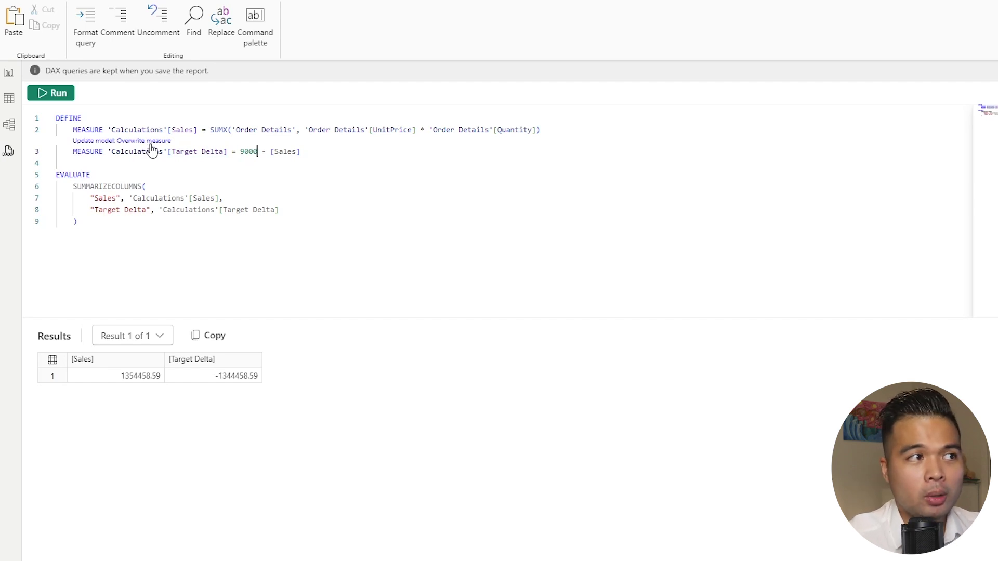
left_click(253, 154)
mouse_move(209, 152)
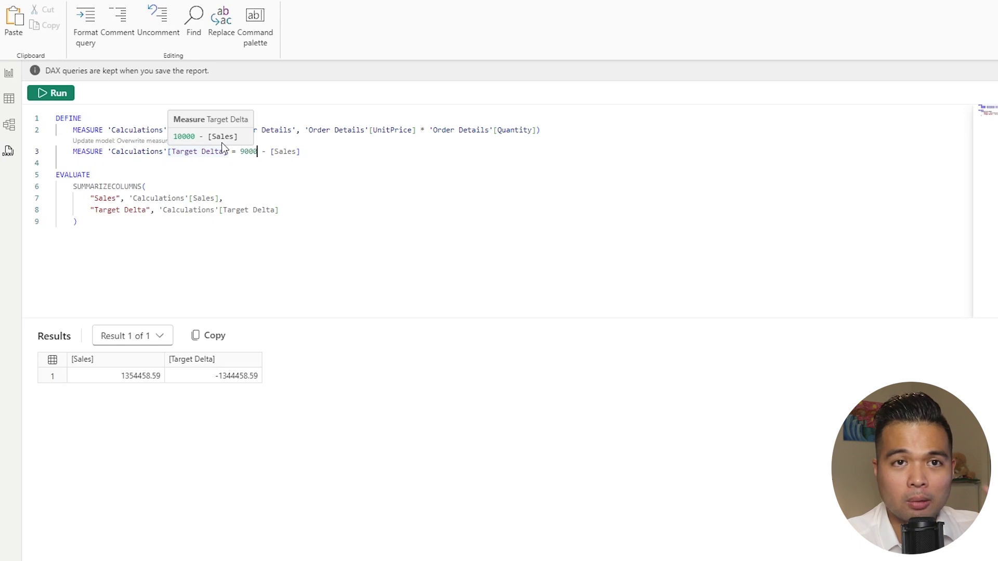
left_click(150, 142)
left_click(702, 328)
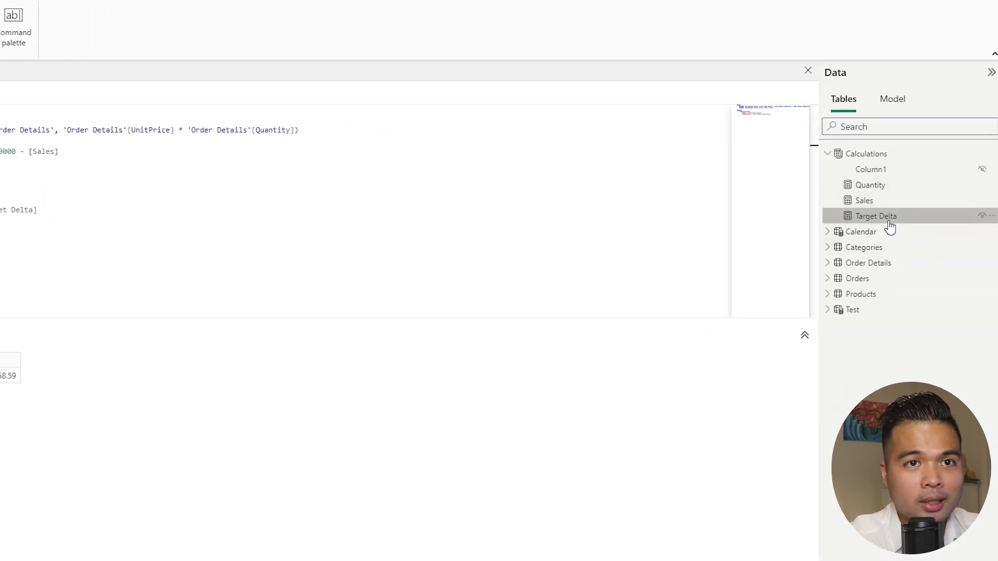
left_click(11, 73)
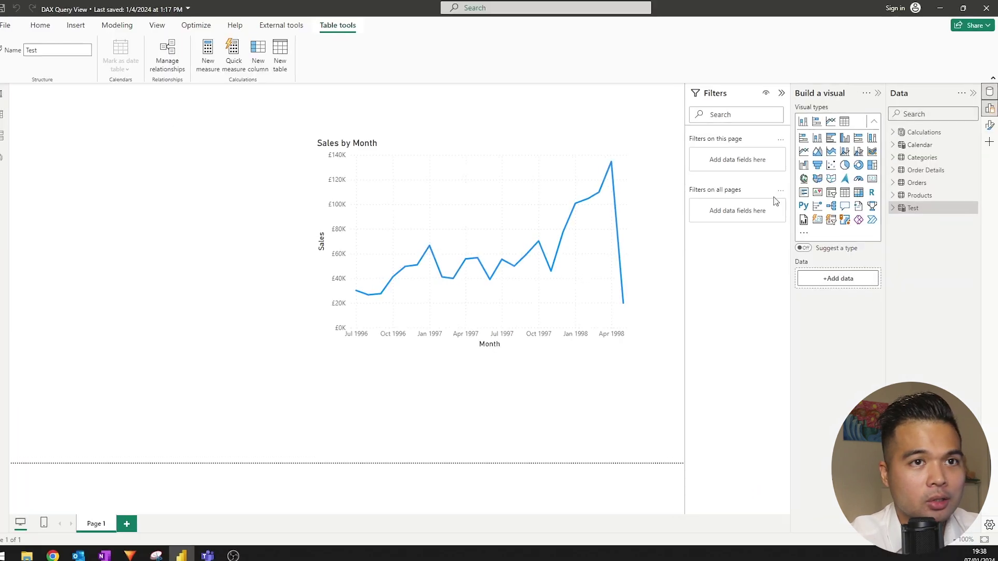
left_click(894, 133)
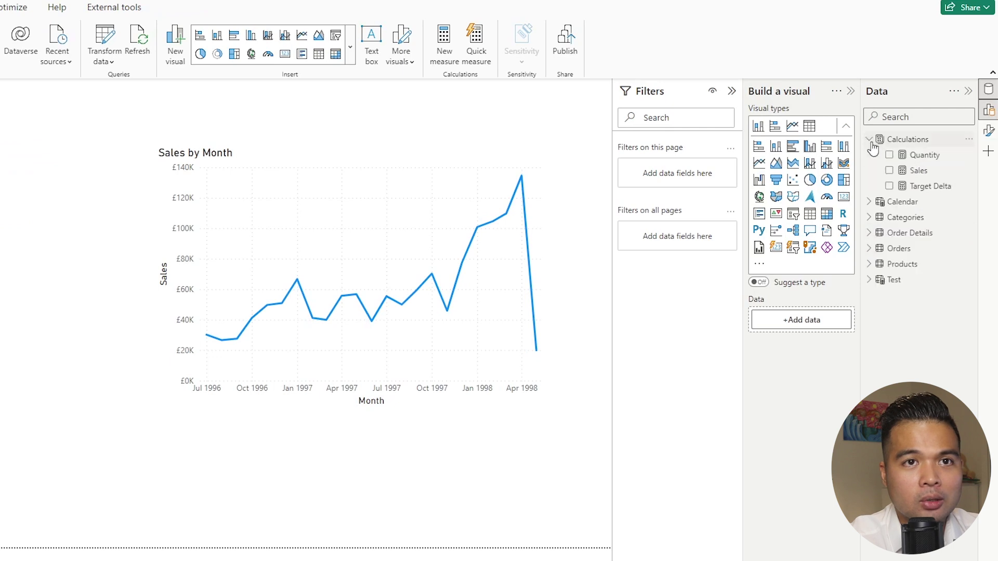
left_click(915, 187)
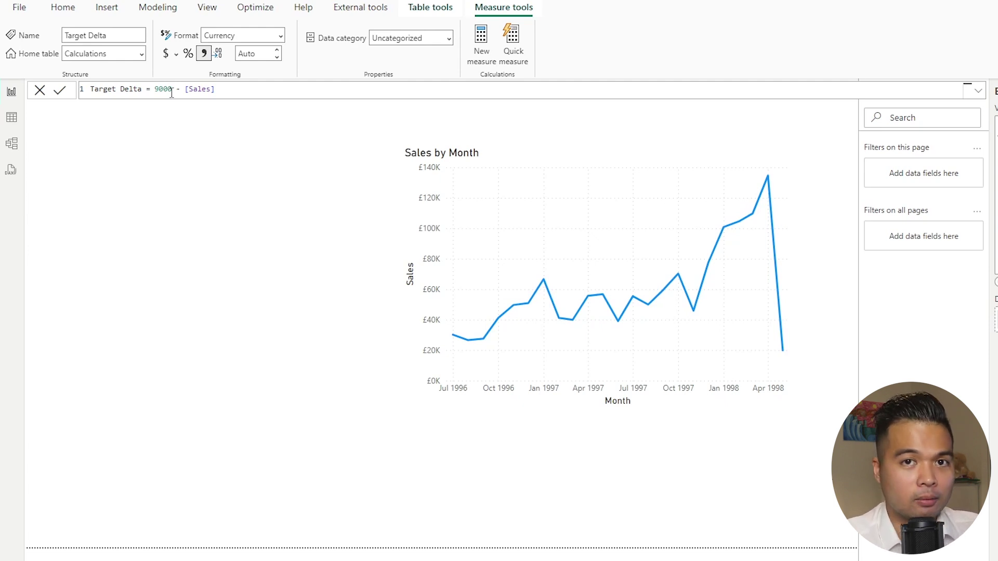
left_click(11, 144)
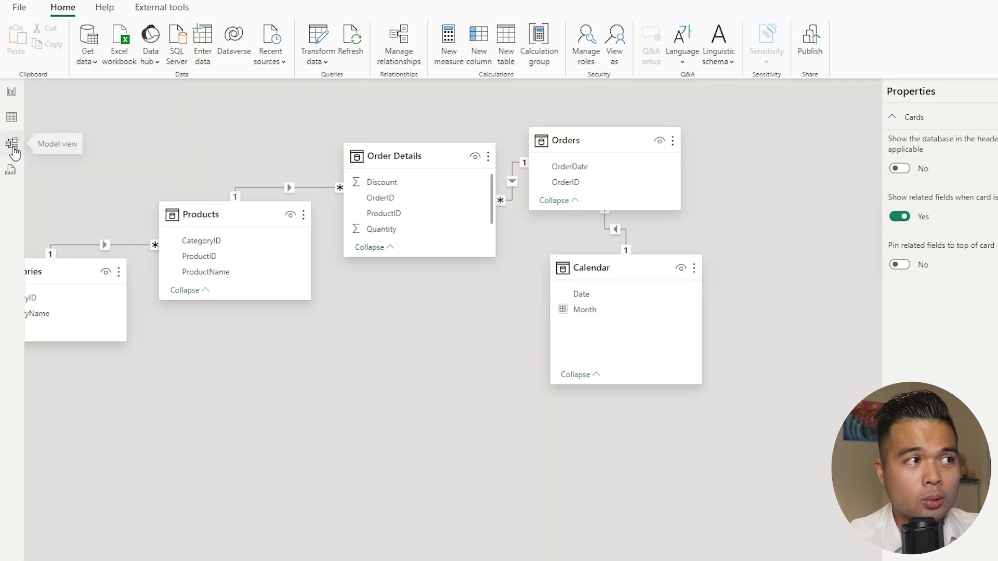
left_click(12, 169)
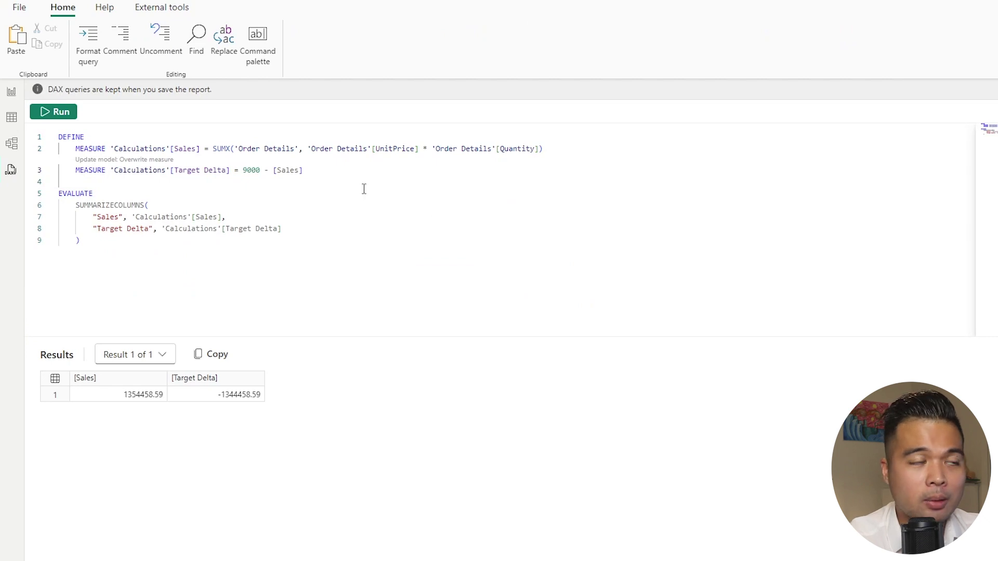
double_click(251, 171)
type("sa")
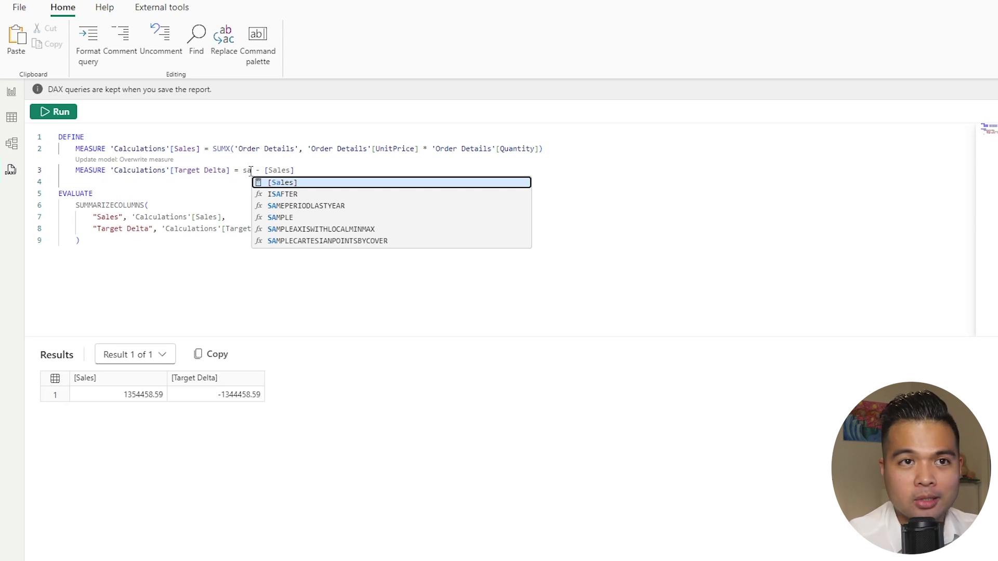
key("BackSpace")
key("BackSpace")
type("9000")
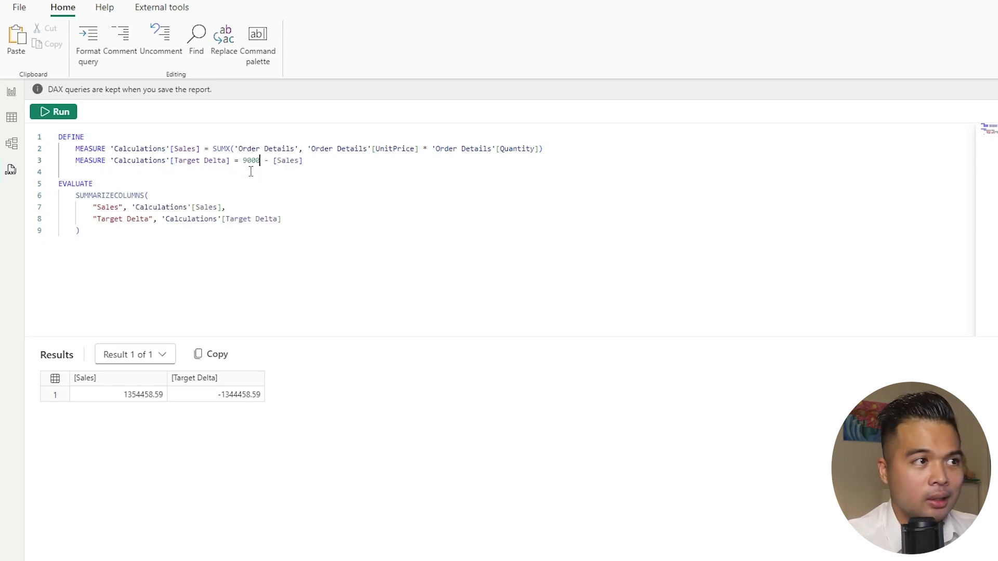
left_click(331, 183)
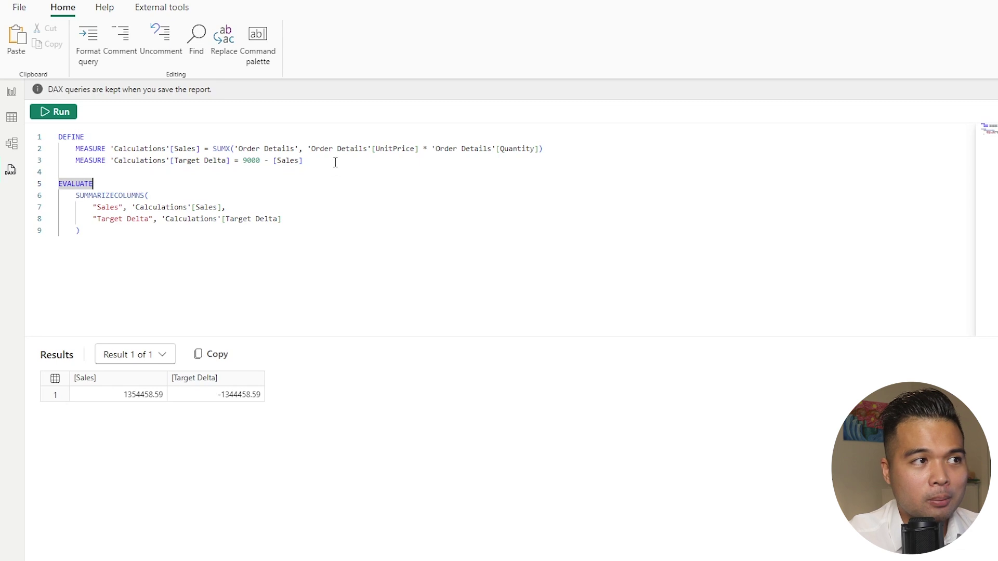
left_click(334, 161)
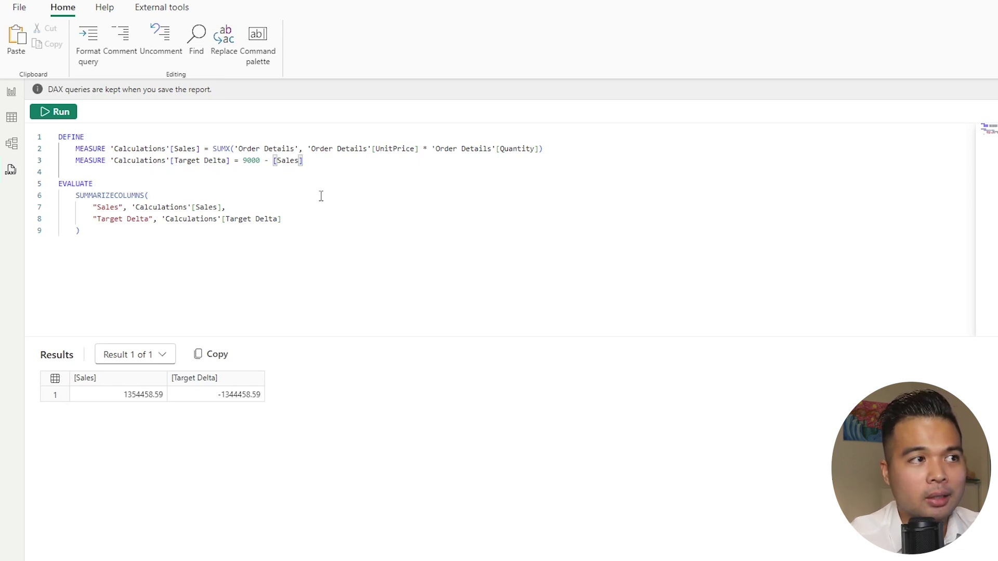
mouse_move(294, 163)
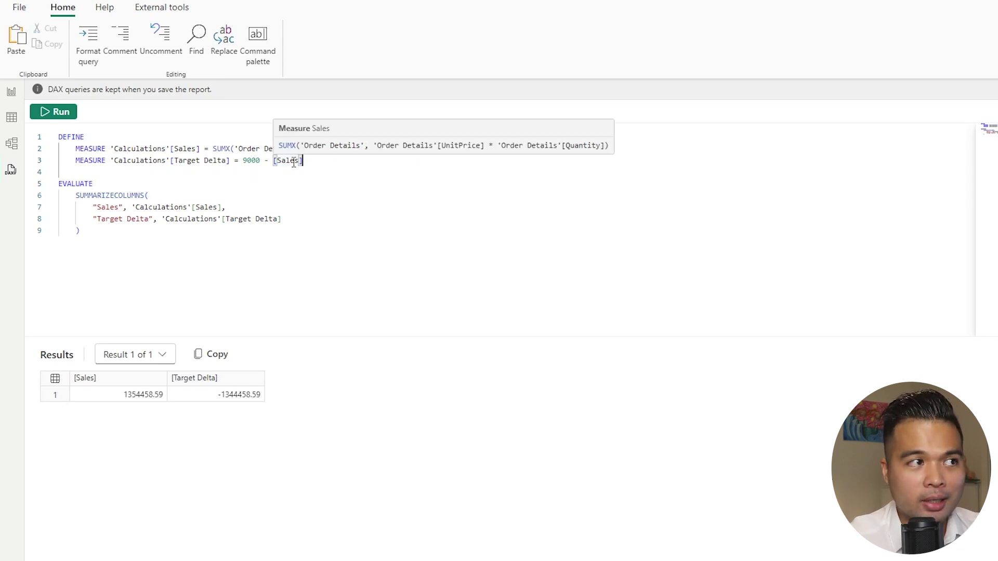